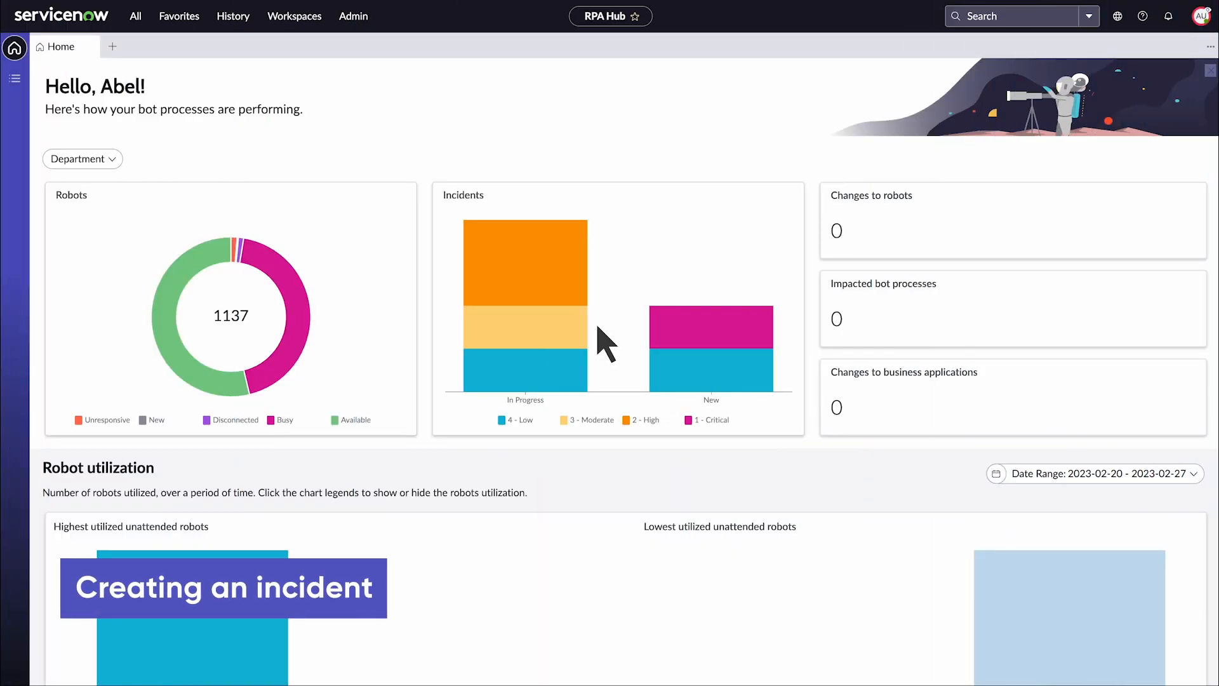
Open a new incident form and set its caller to the requester's name.
left_click(136, 19)
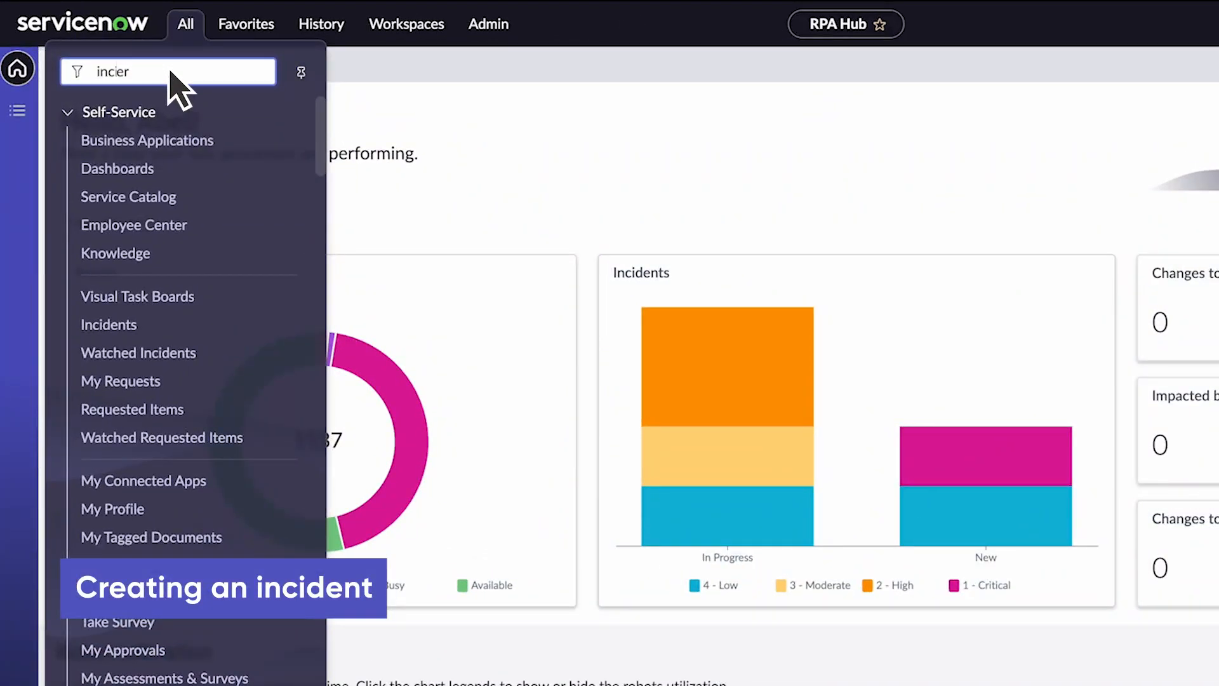
type("incident")
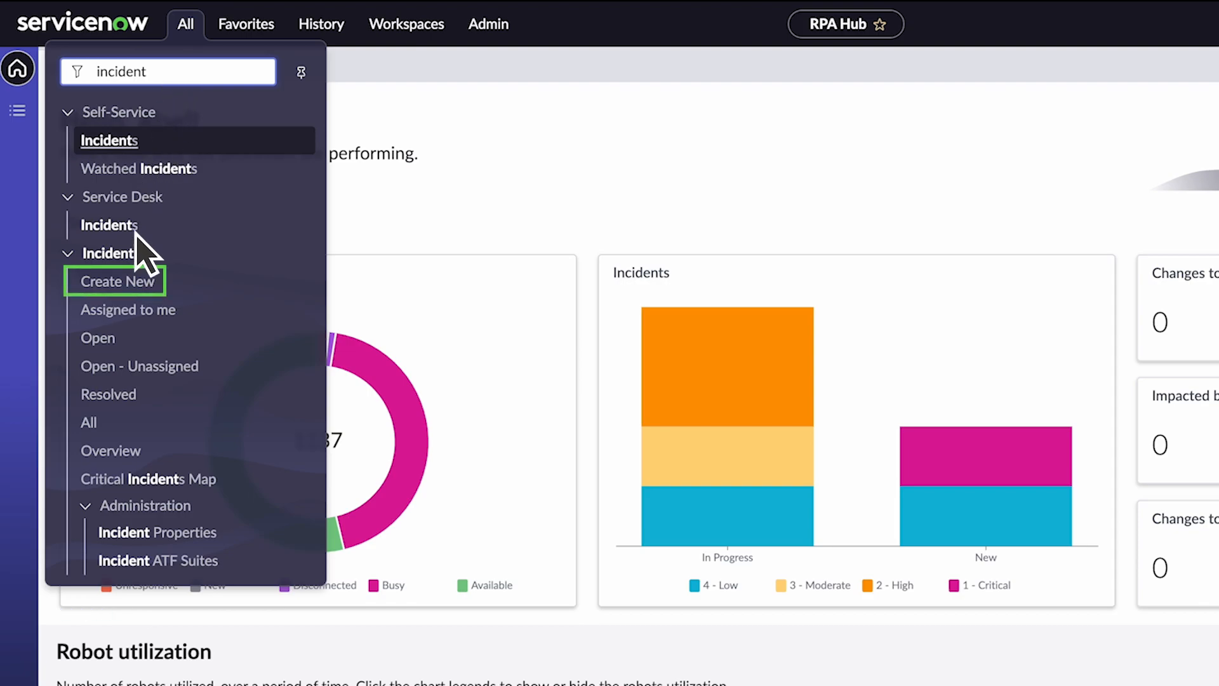
left_click(130, 281)
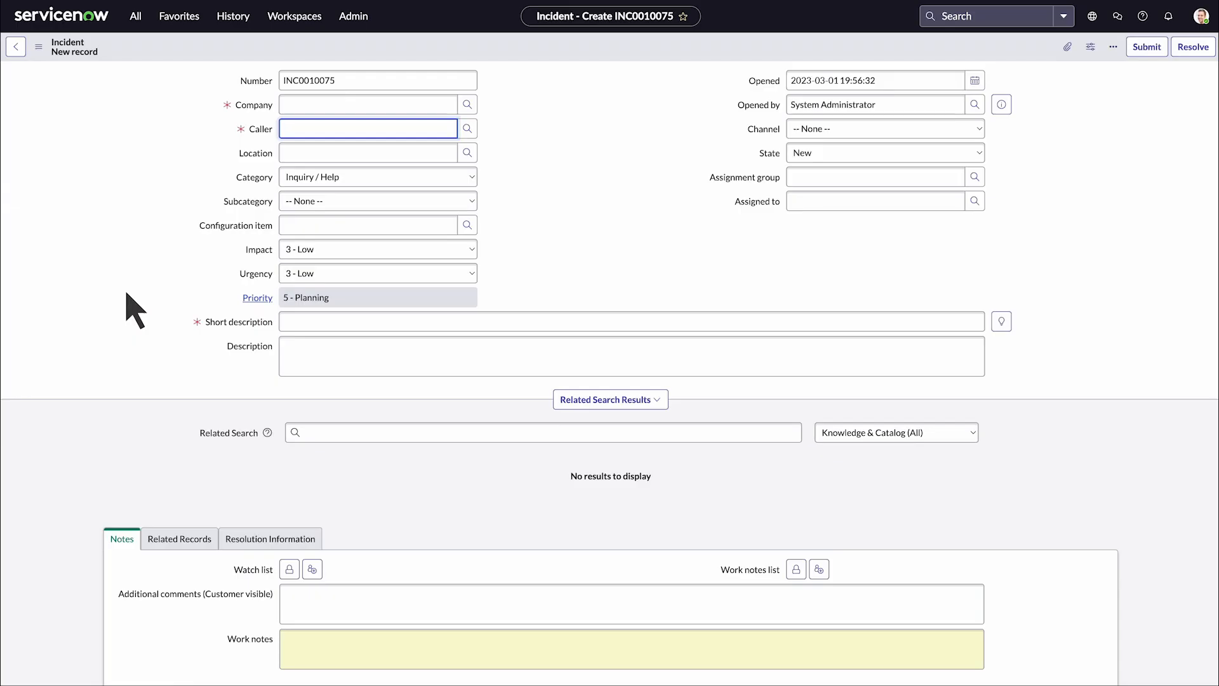
left_click(356, 130)
left_click(357, 168)
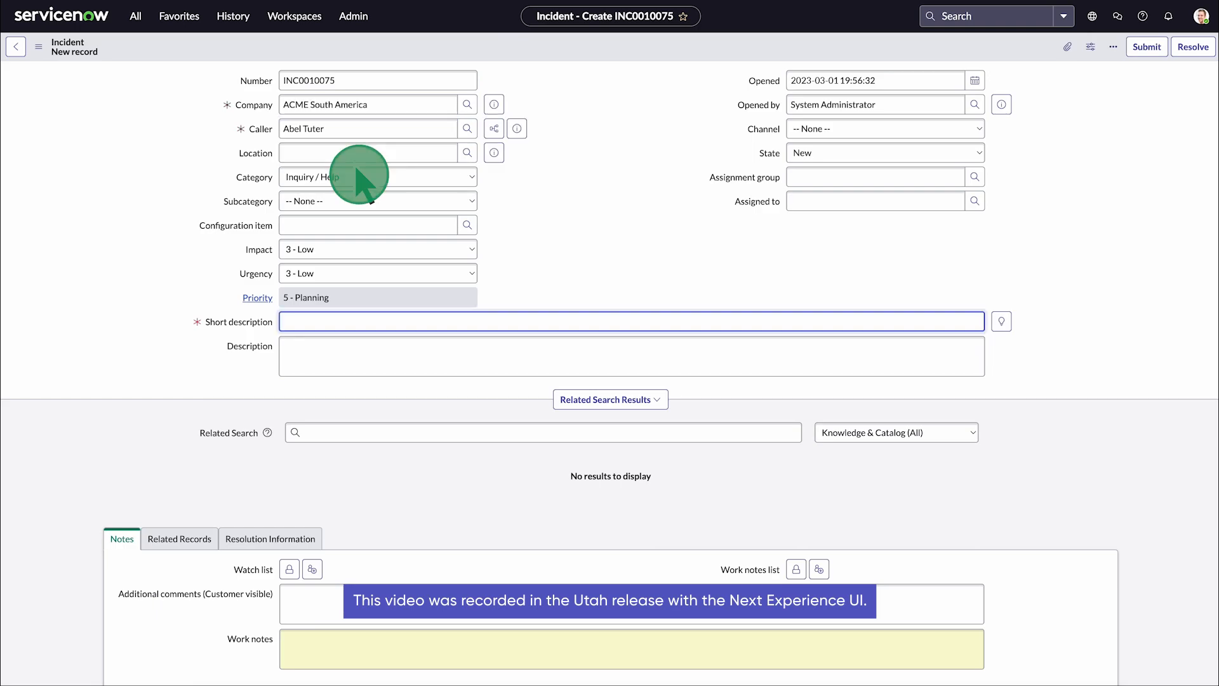
Enter "Currency Converter" as the short description and "GBP/USD" as the description, and submit the incident.
type("Currency Converter")
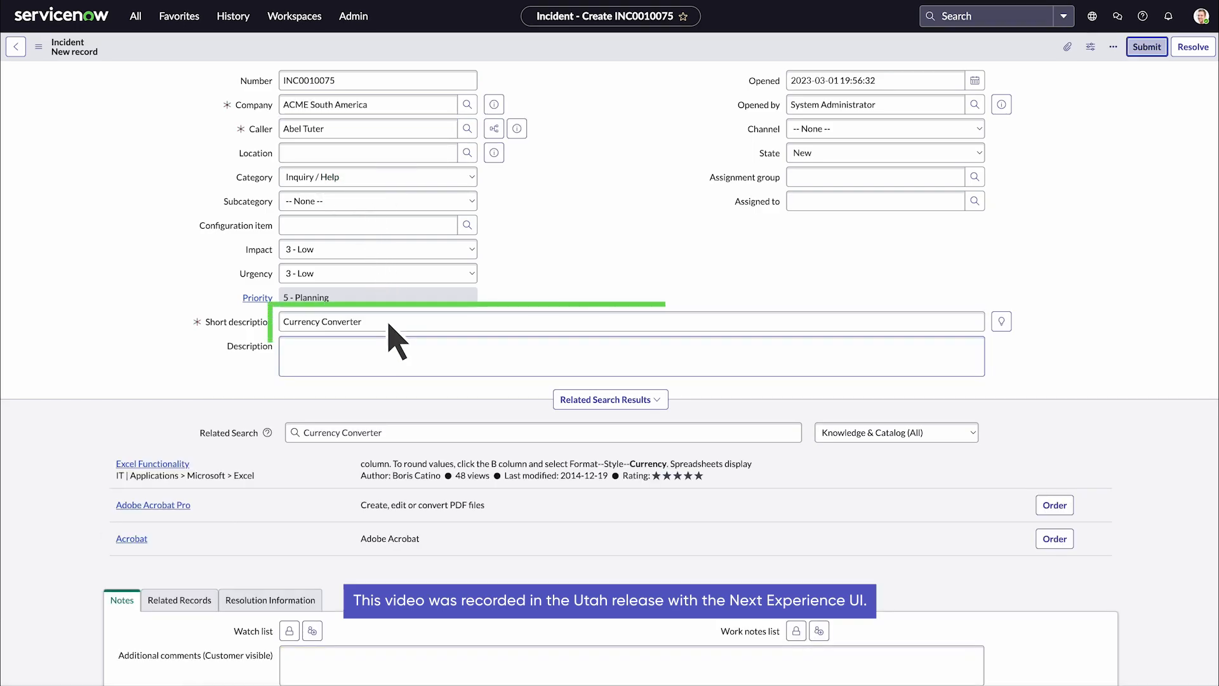
left_click(391, 360)
type("GBP/USD")
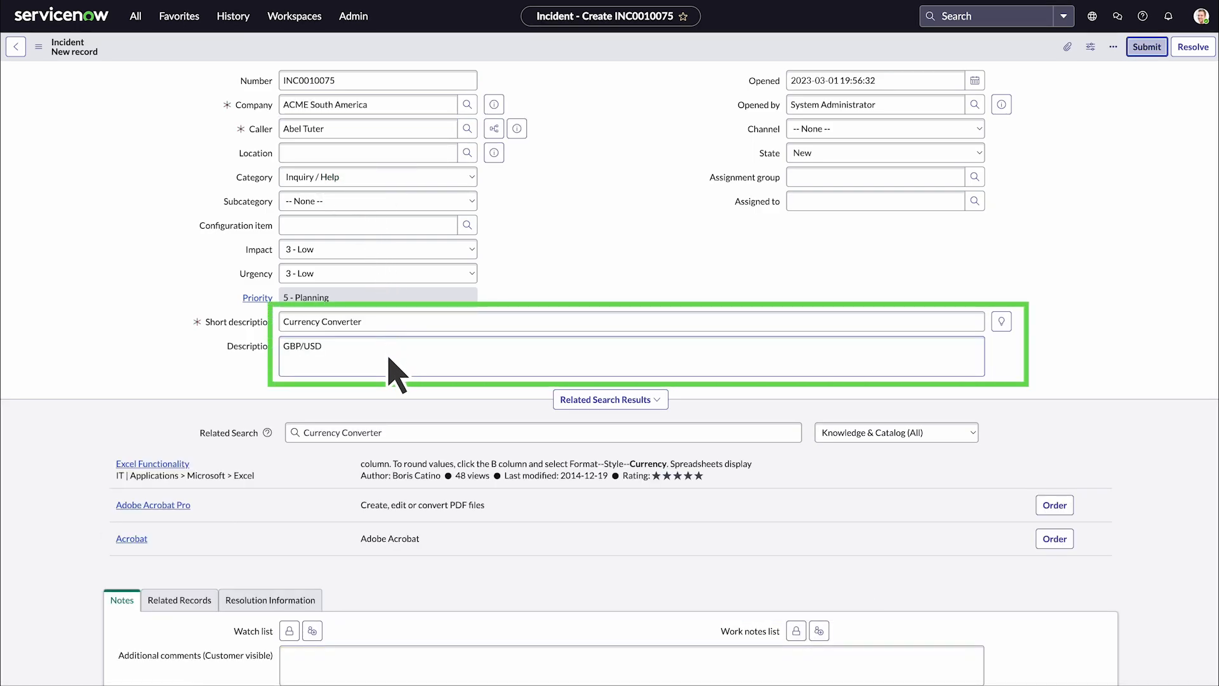
left_click(1148, 51)
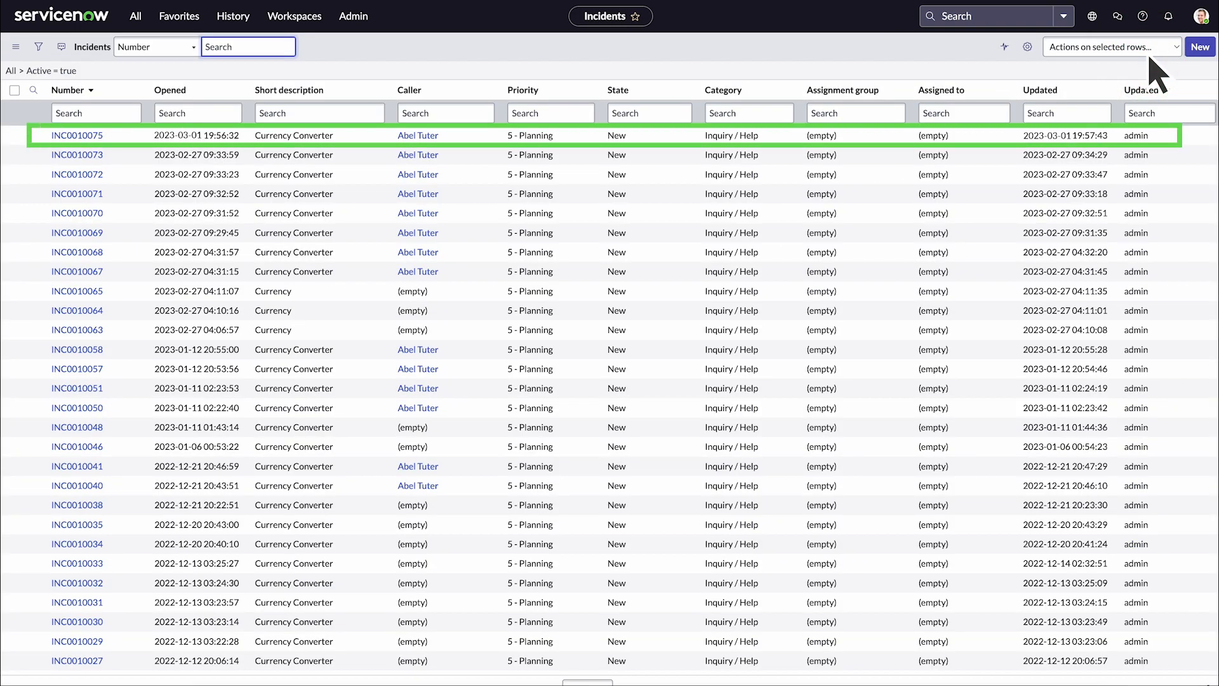
Submit a second incident for the same caller with short description "Currency Converter" and description "AUD/USD".
left_click(1199, 48)
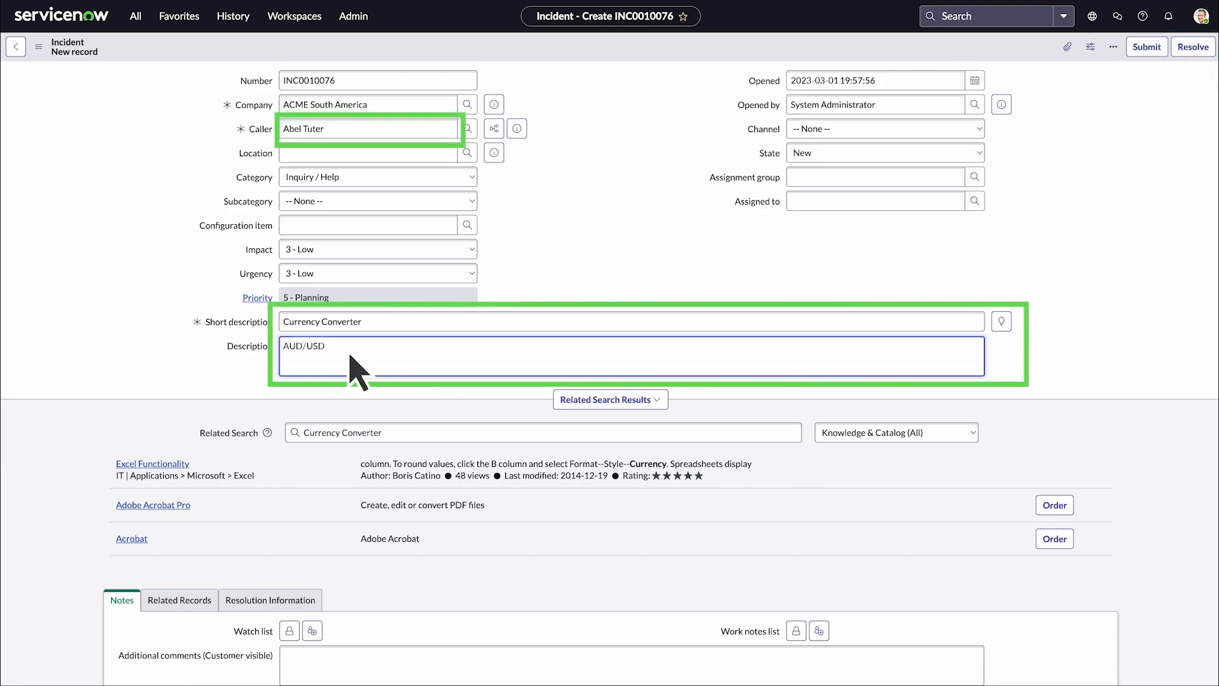
left_click(1146, 47)
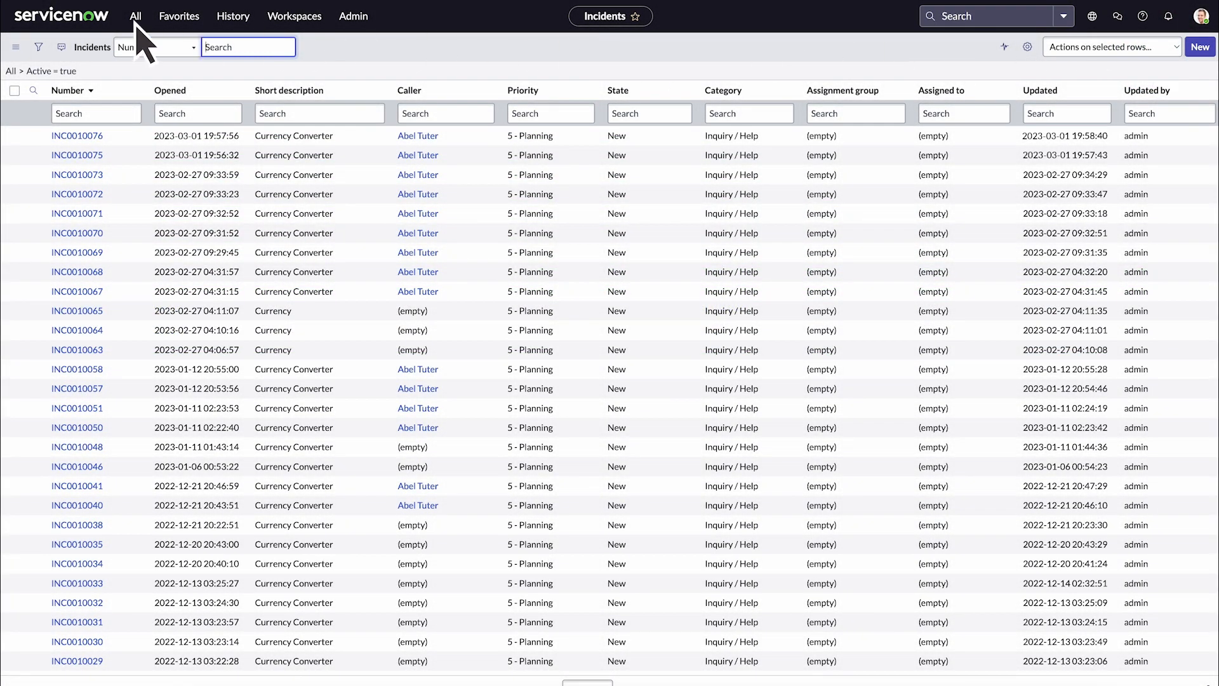
Find Flow Designer through the application navigator and open the Currency Converter flow in it.
left_click(135, 16)
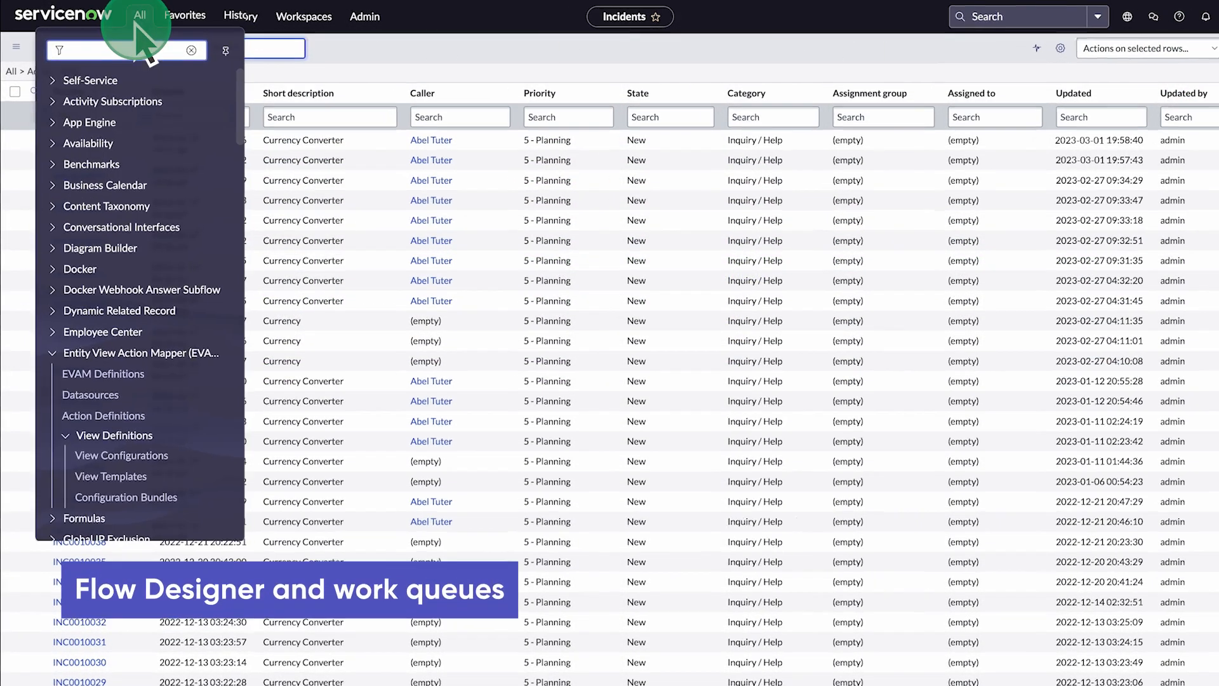
type("flow")
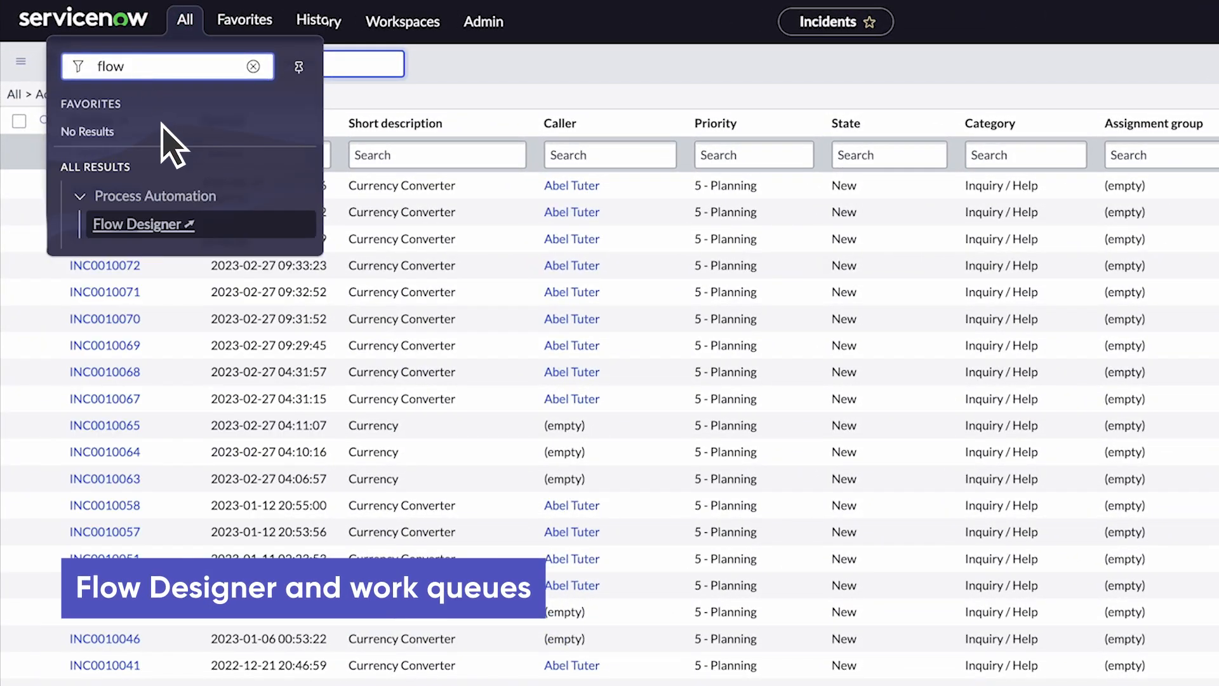
left_click(209, 229)
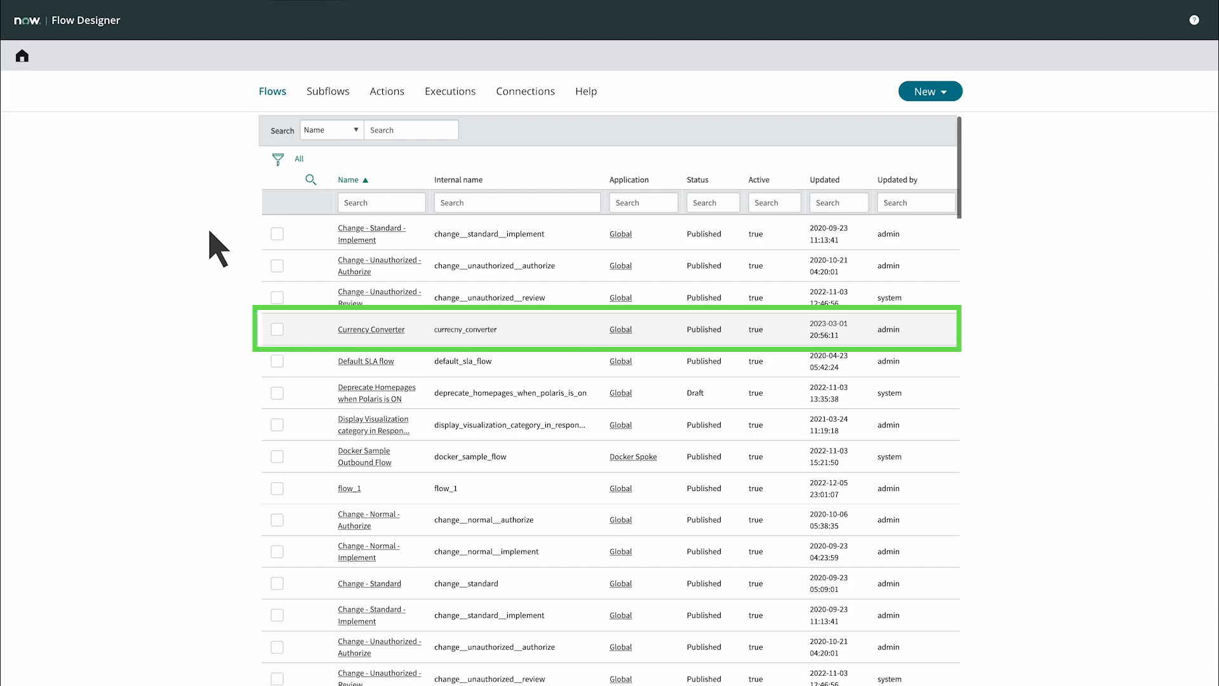
left_click(372, 331)
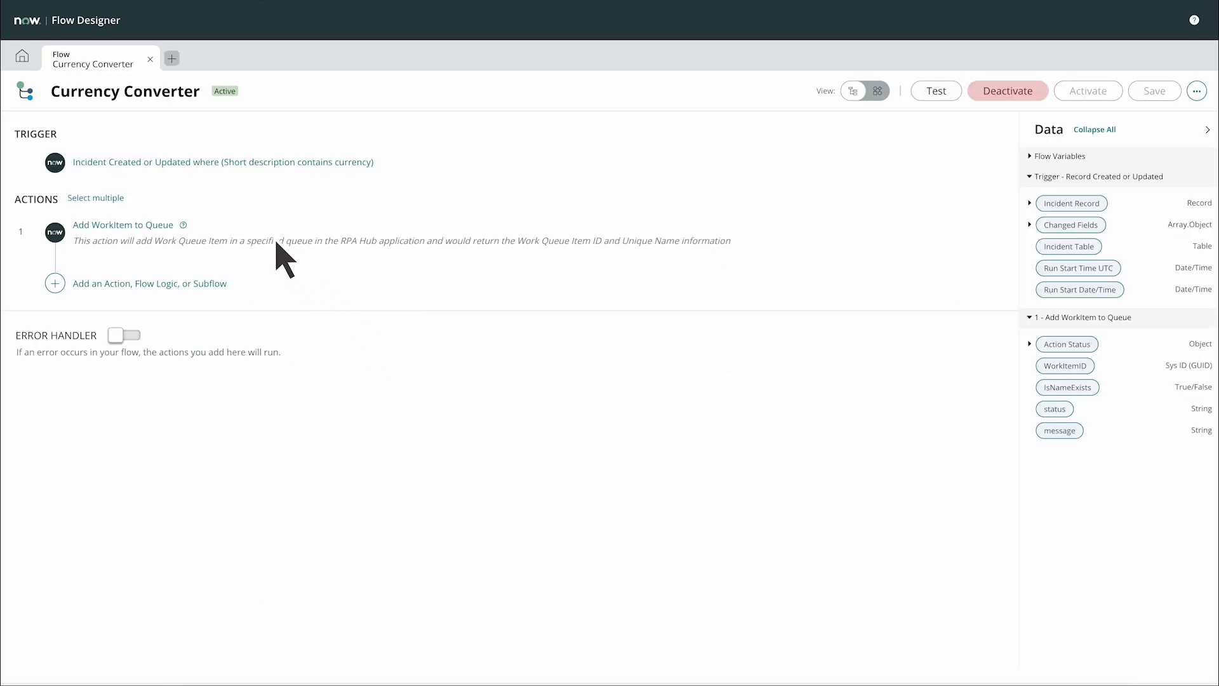
Review the flow's incident trigger conditions and the settings of its Add WorkItem to Queue action.
left_click(196, 164)
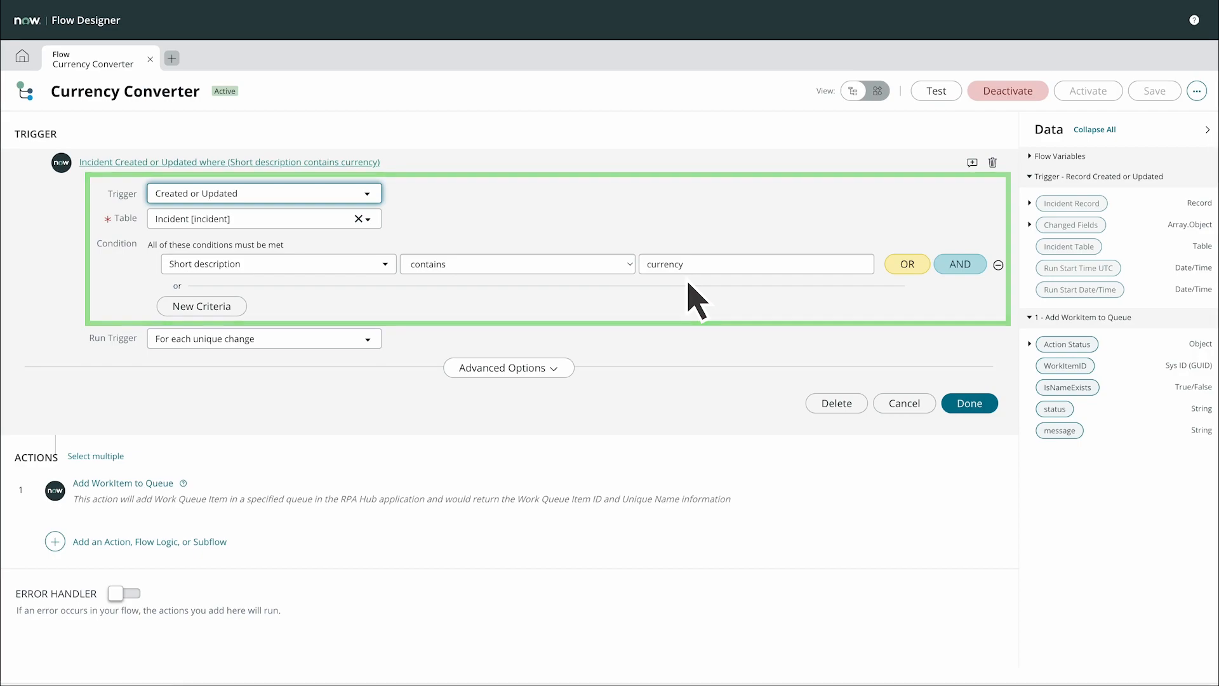
left_click(125, 485)
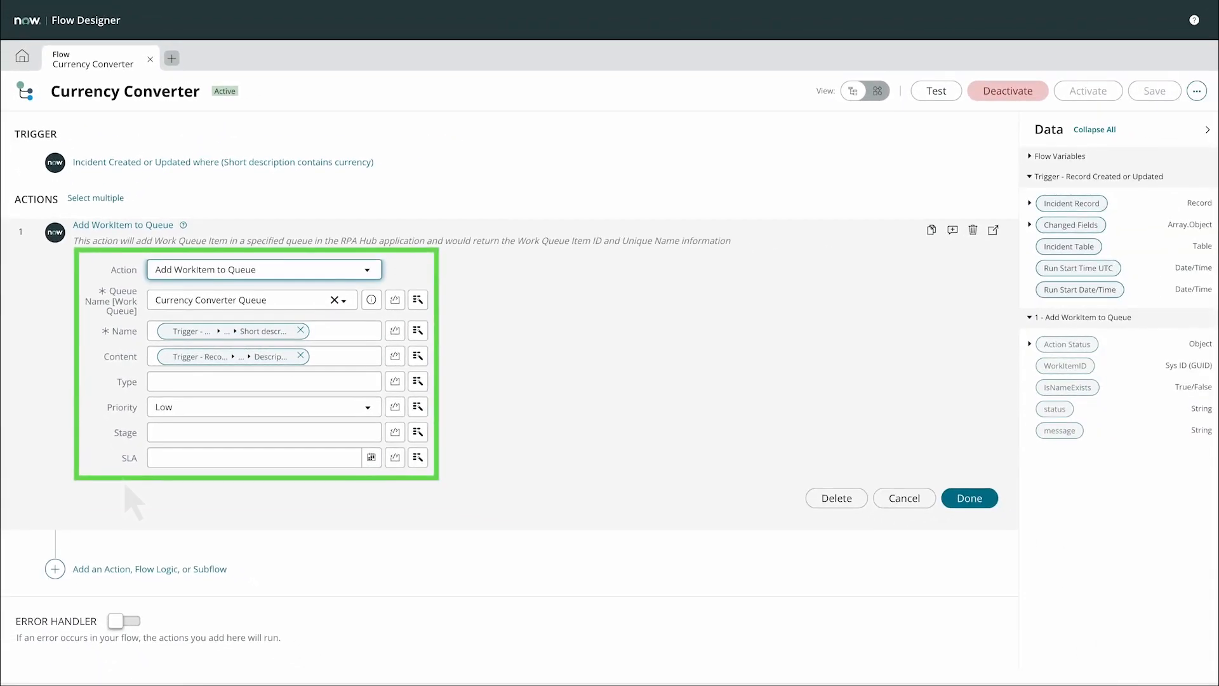
left_click(972, 499)
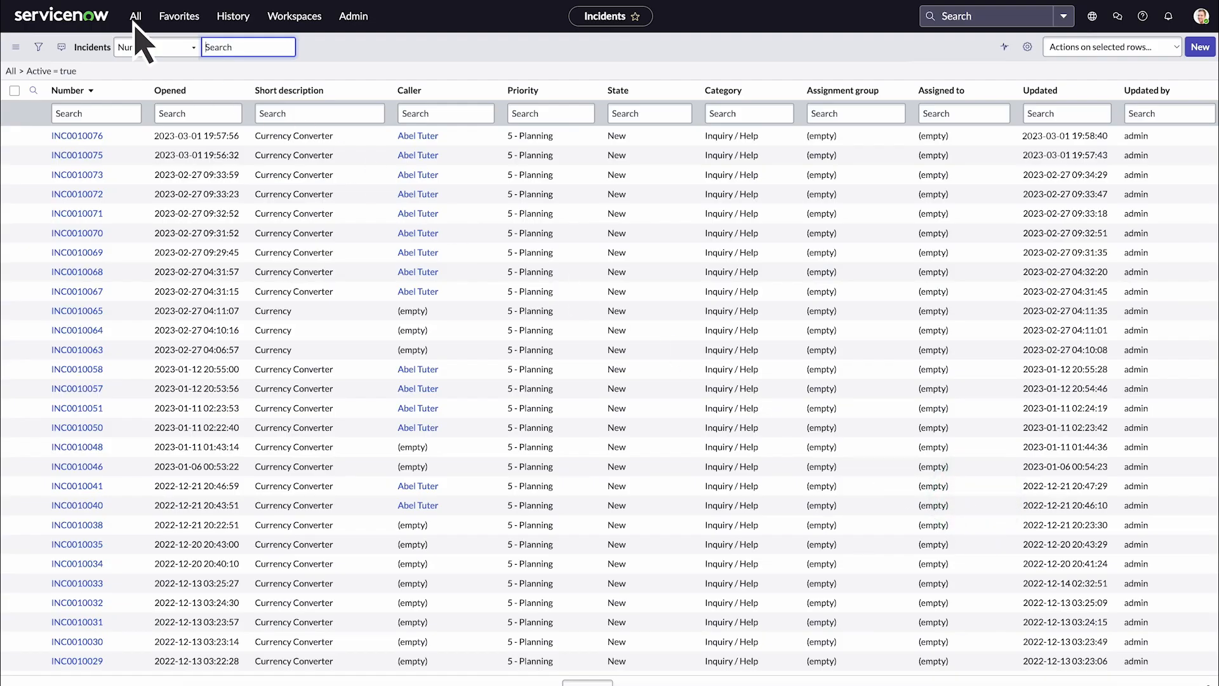
Switch to RPA Hub and display its list of queues.
left_click(135, 17)
type("RPA")
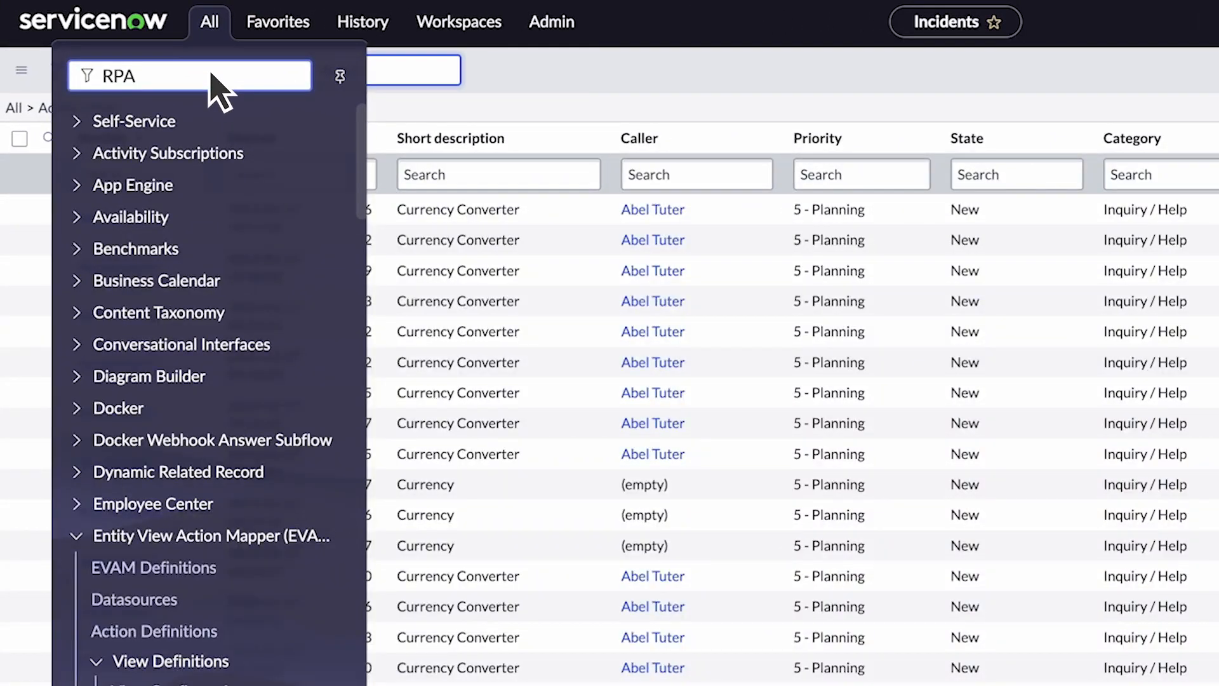
left_click(241, 183)
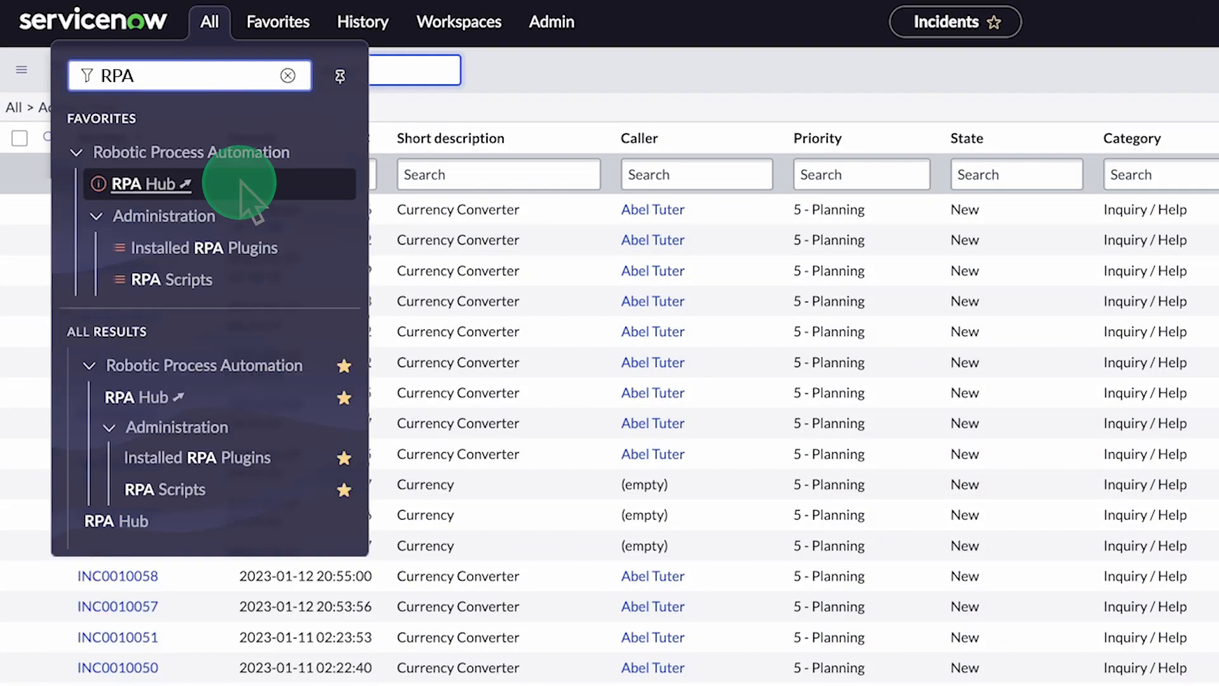
left_click(14, 86)
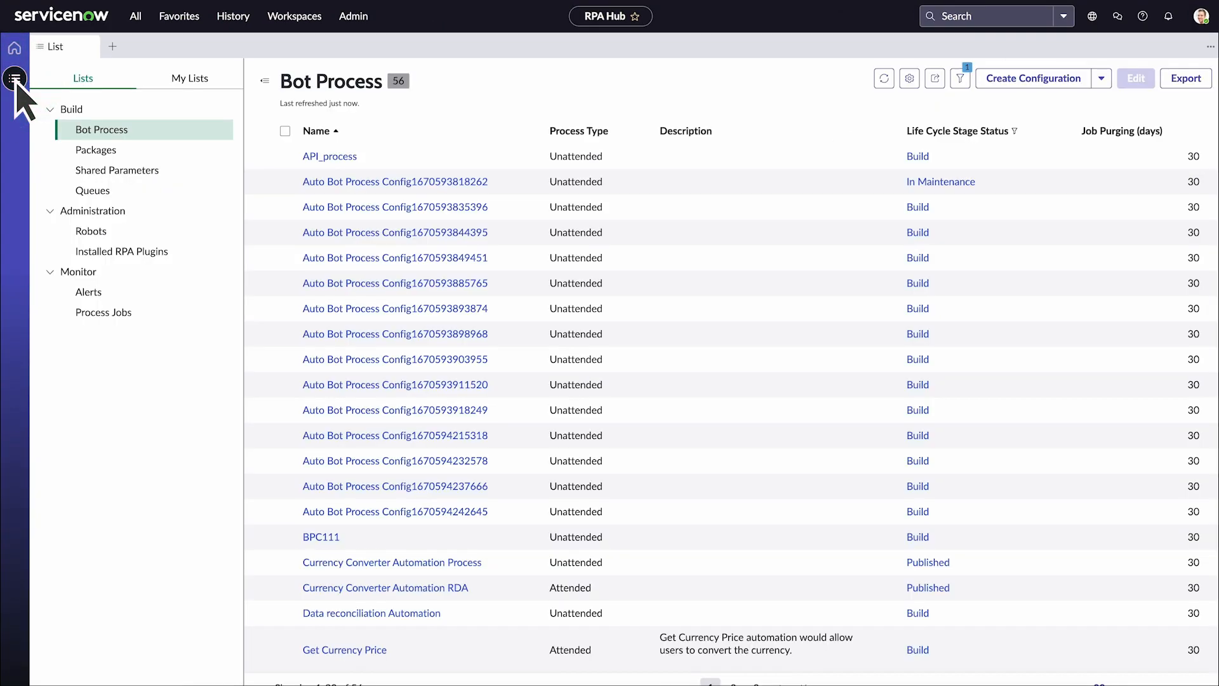
left_click(94, 193)
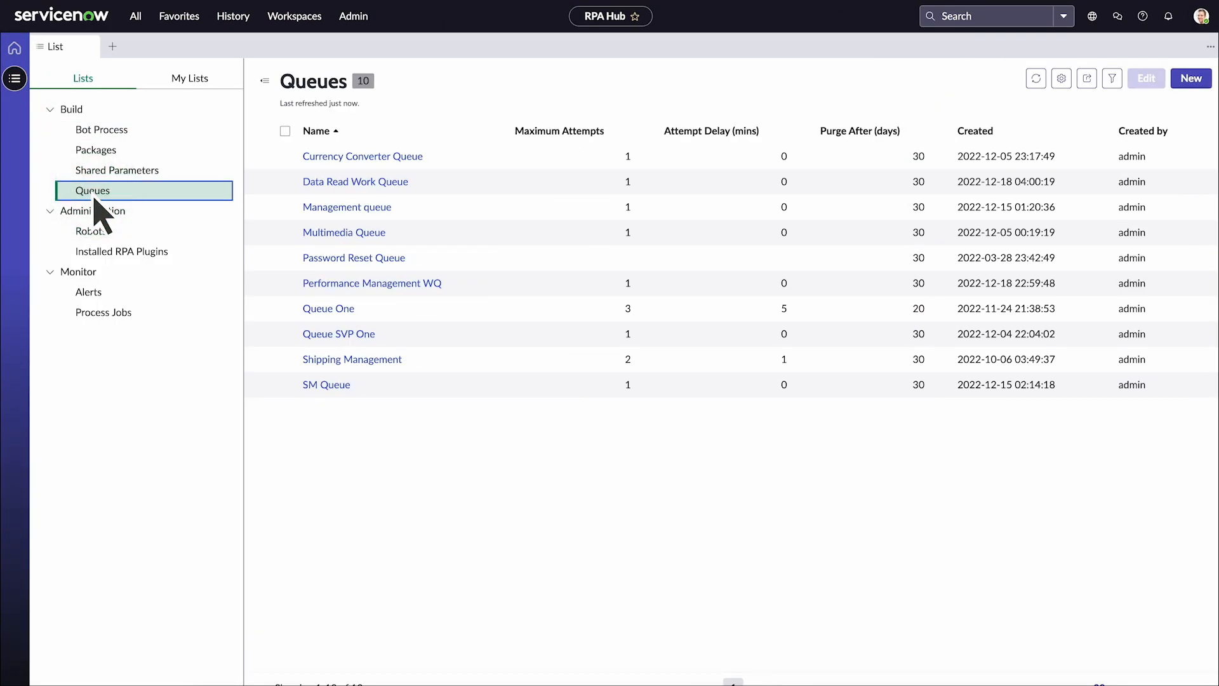
Open the Currency Converter Queue and review its bot process configuration and work queue items.
left_click(366, 159)
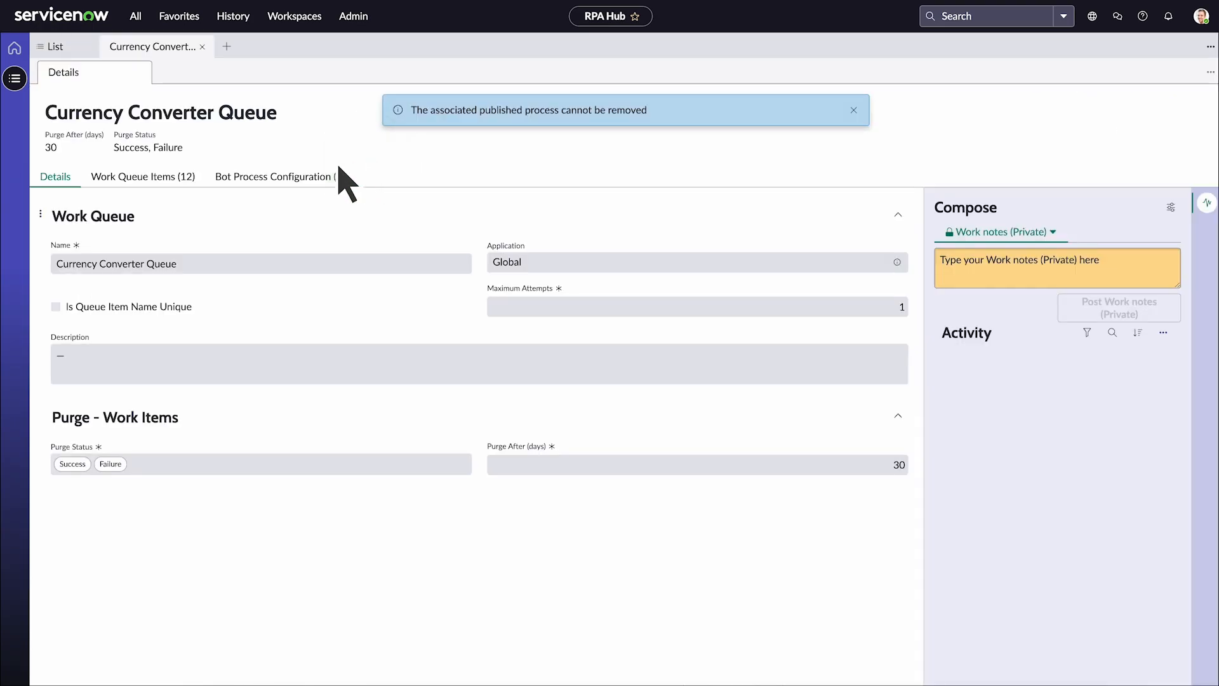
left_click(273, 177)
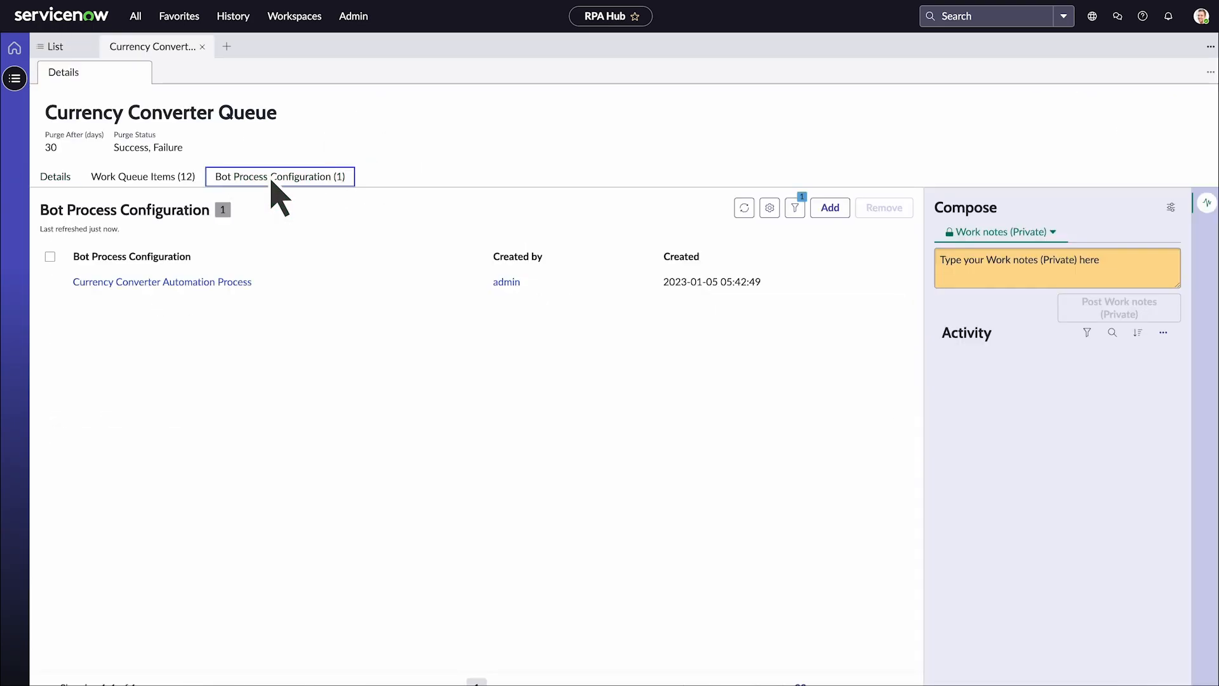
left_click(137, 181)
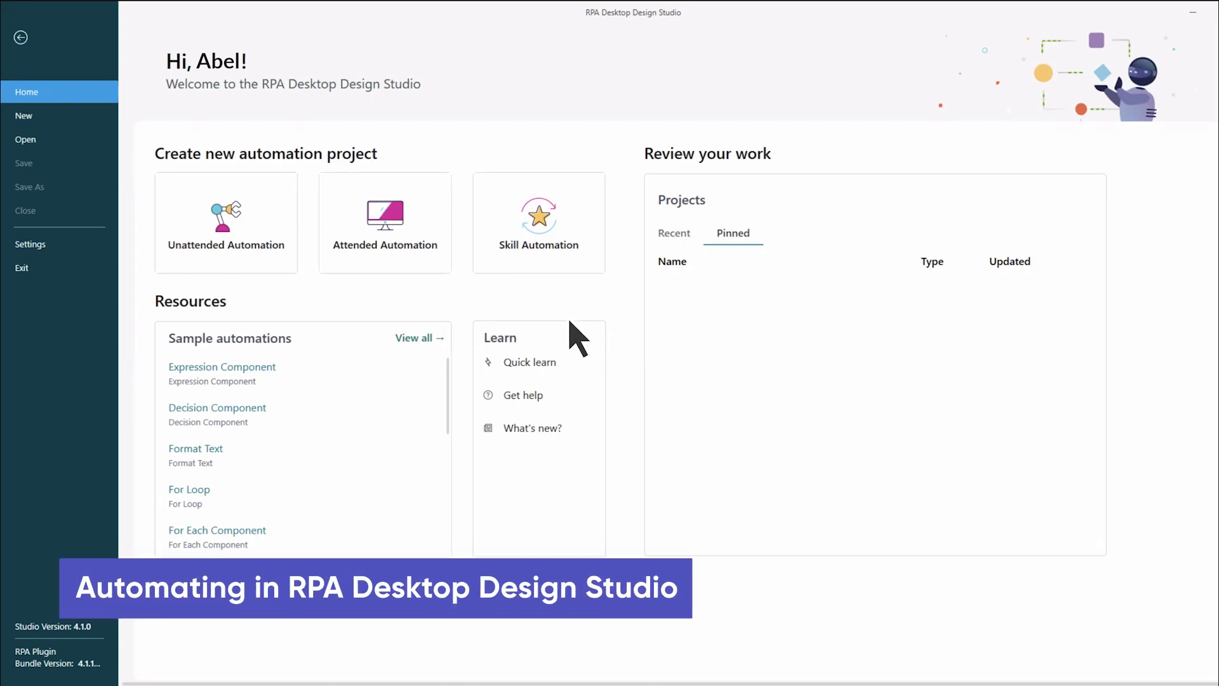
In RPA Desktop Design Studio, create an unattended automation project named "Currency Converter Automation" in the default location.
left_click(234, 257)
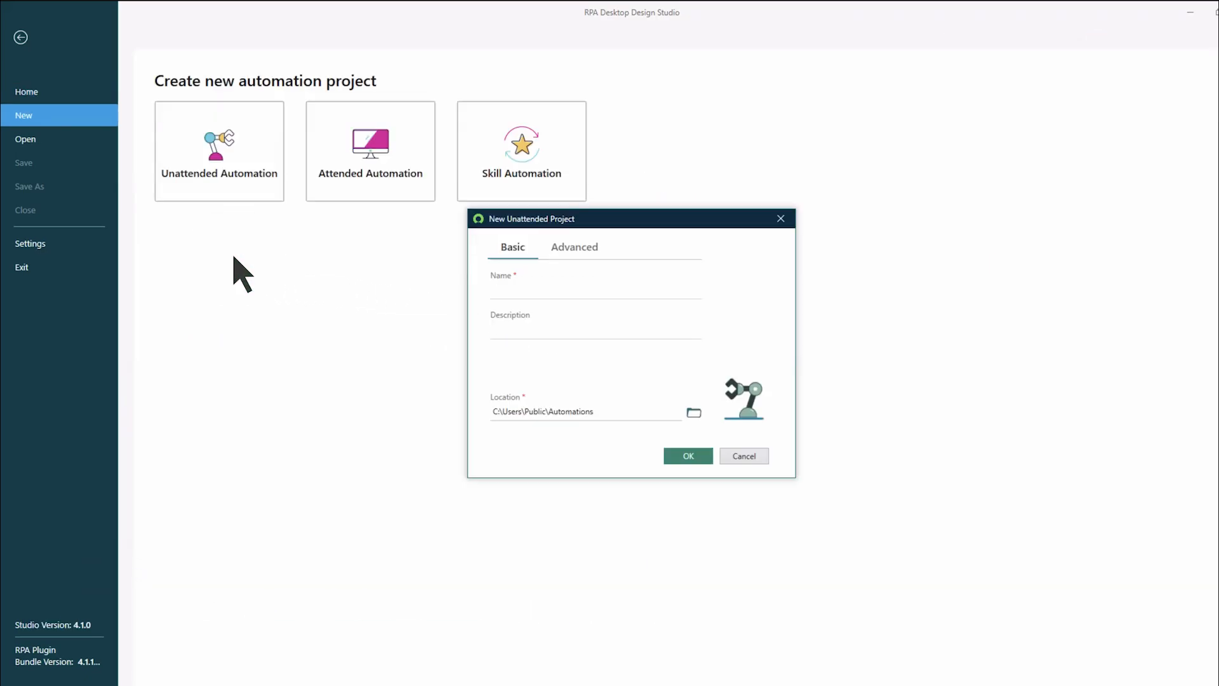
left_click(650, 292)
type("Currency Converter Automation")
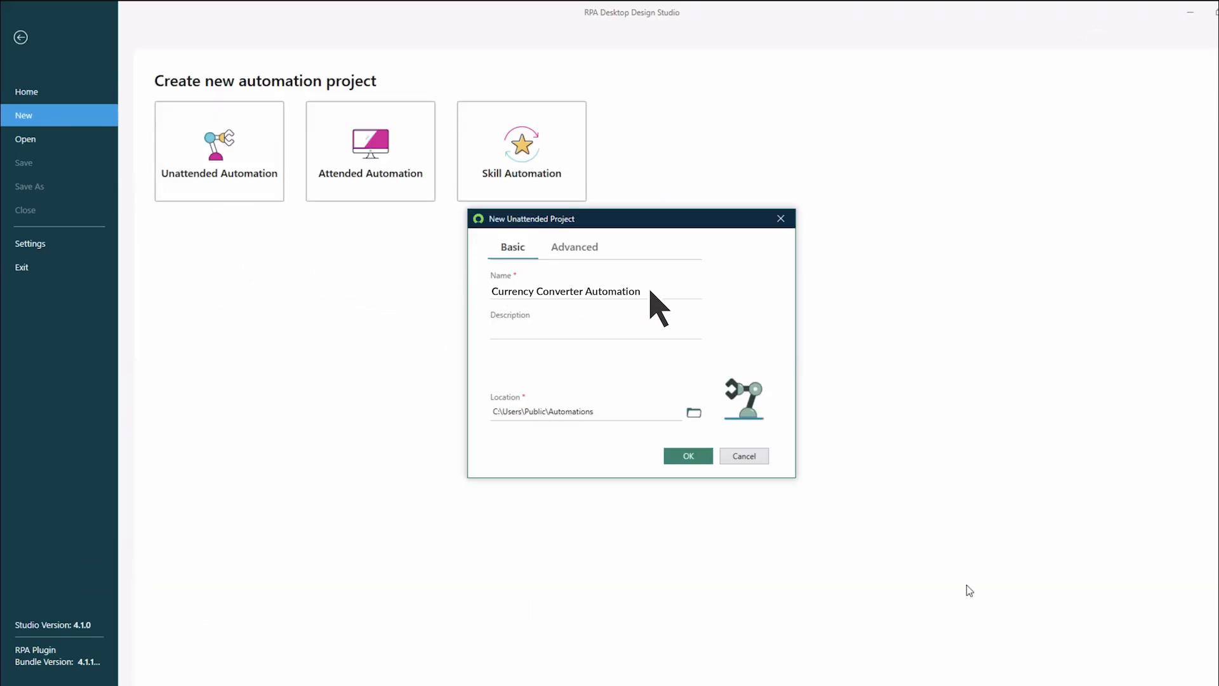
left_click(688, 456)
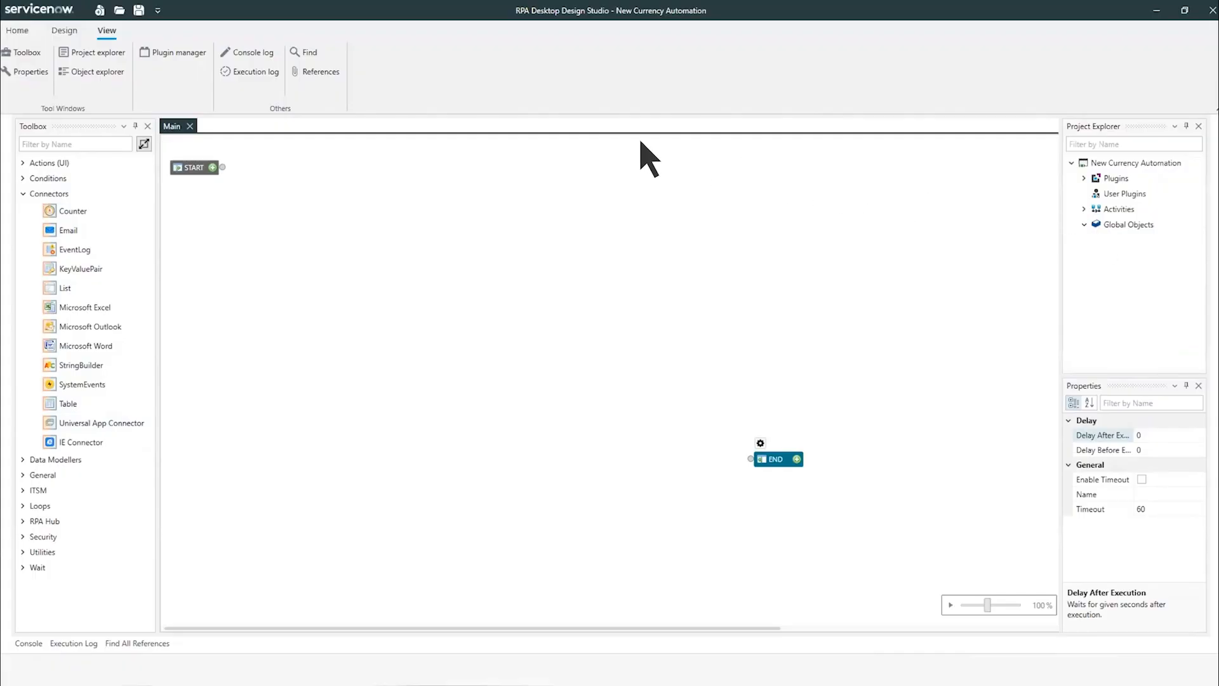
Launch the recorder, record GetText actions on the GBP/USD and AUD/USD last prices on the currencies web page, and stop recording.
left_click(65, 33)
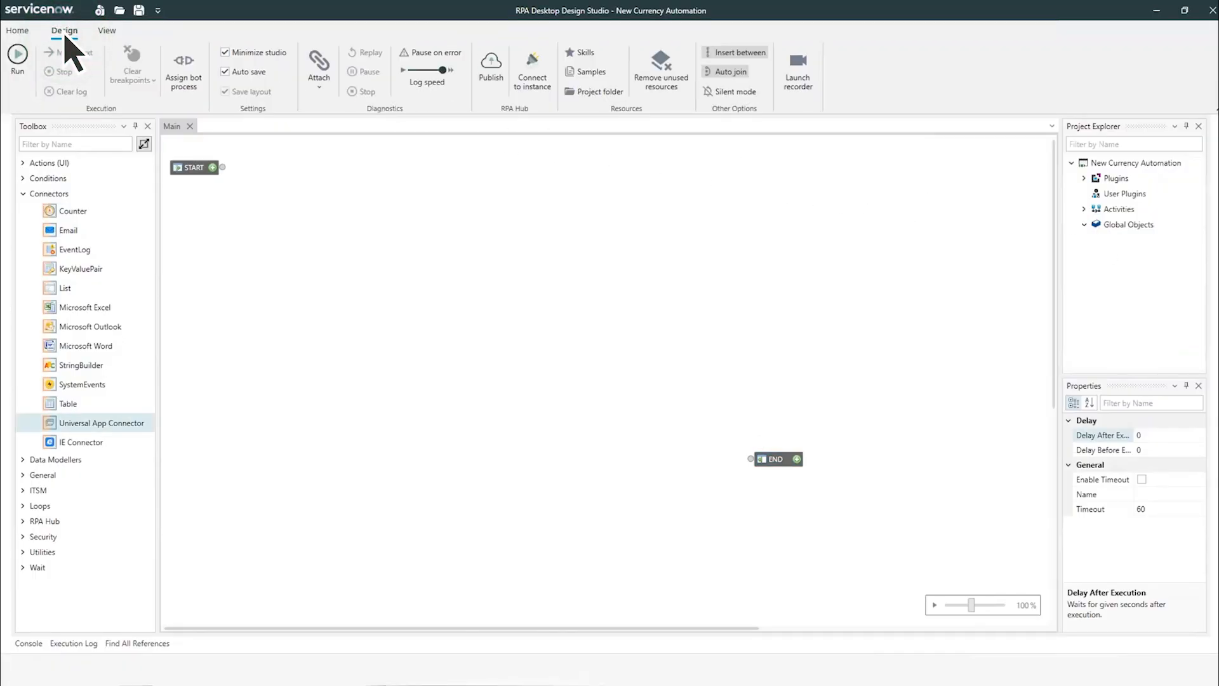
left_click(798, 99)
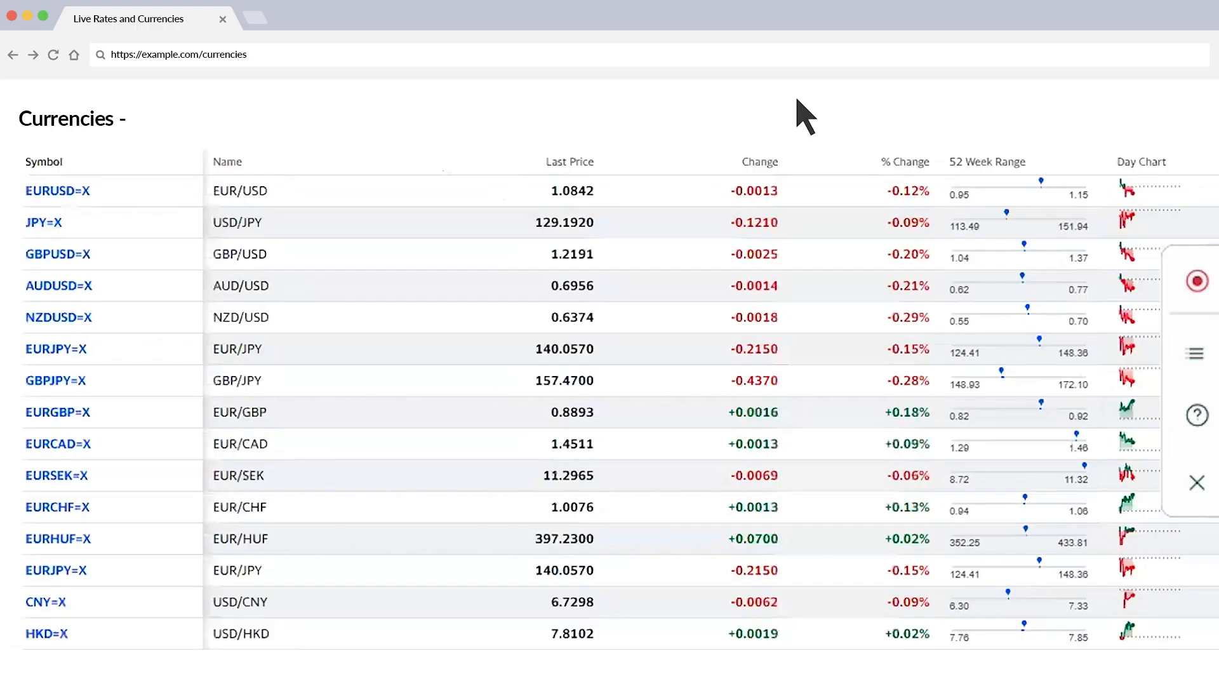
left_click(1197, 280)
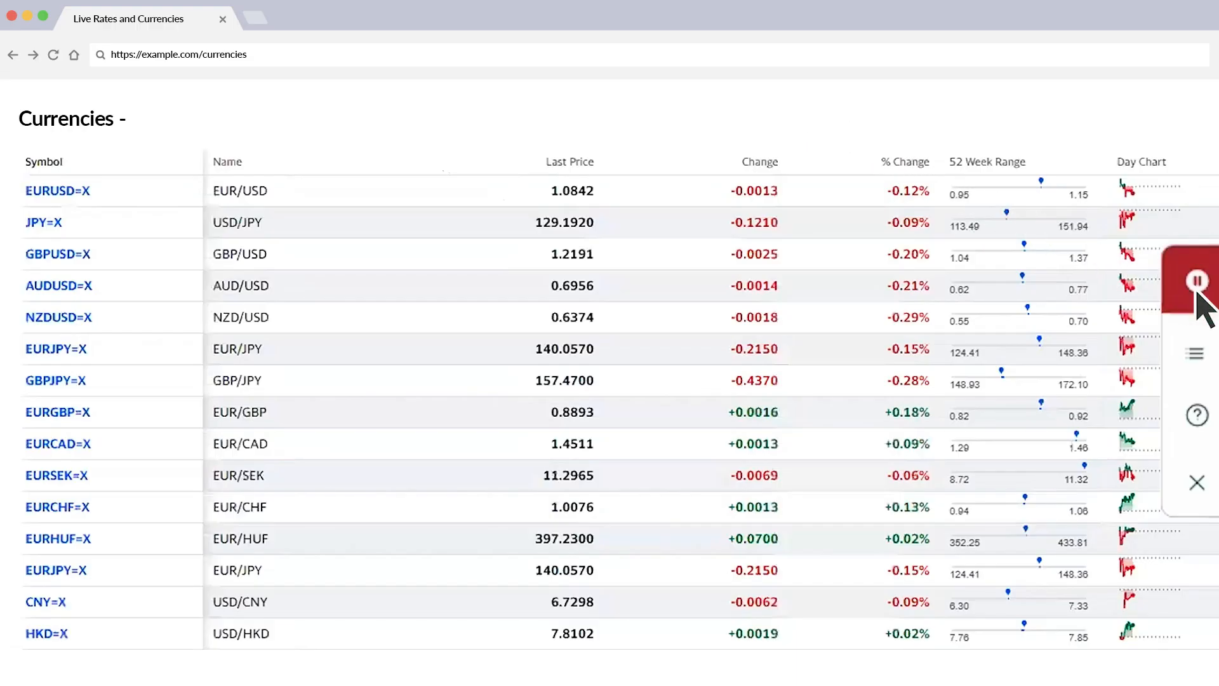
mouse_move(539, 279)
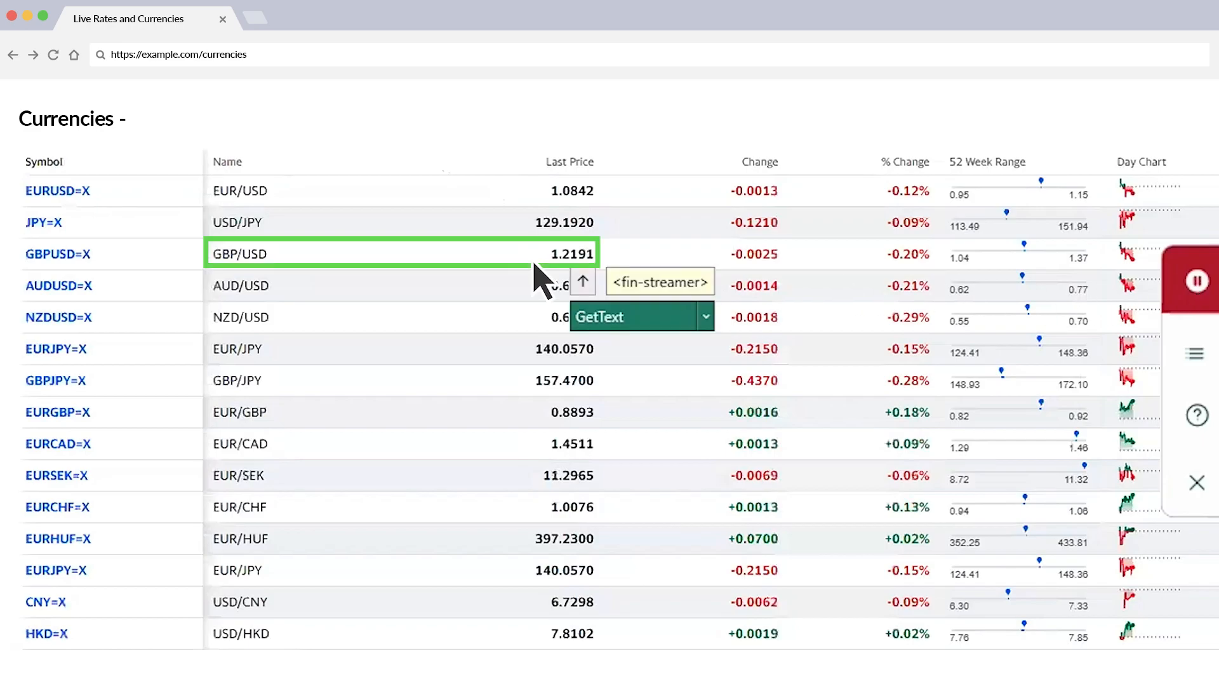
left_click(656, 320)
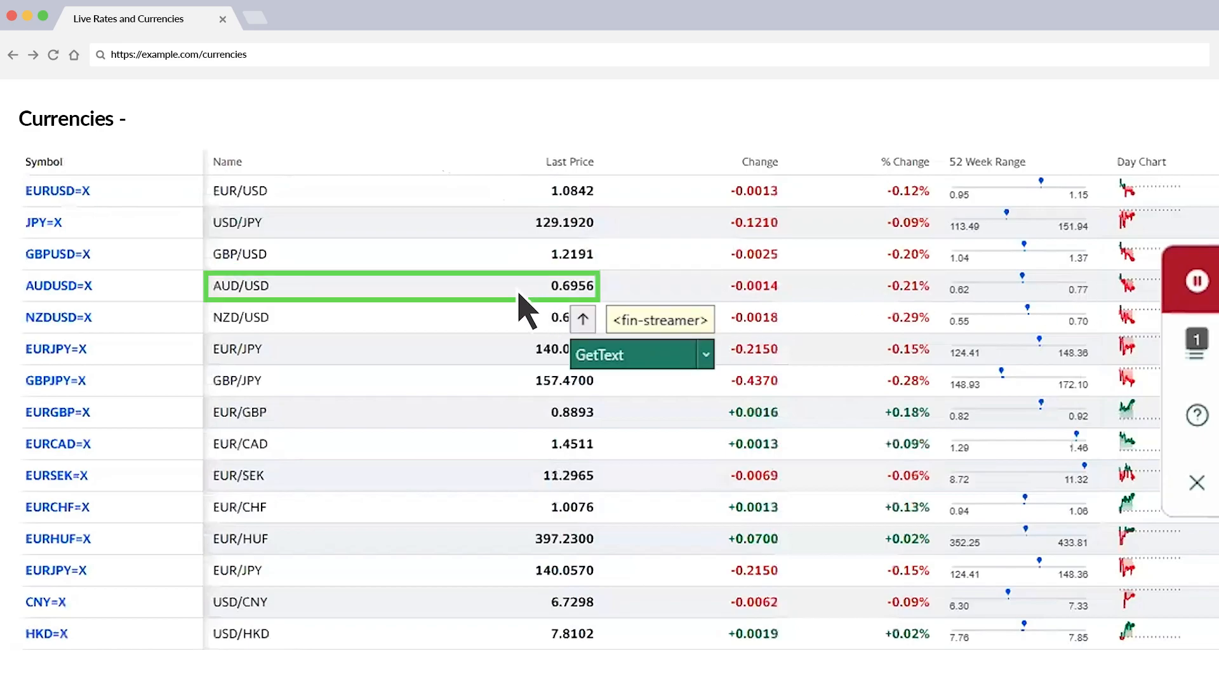
left_click(644, 354)
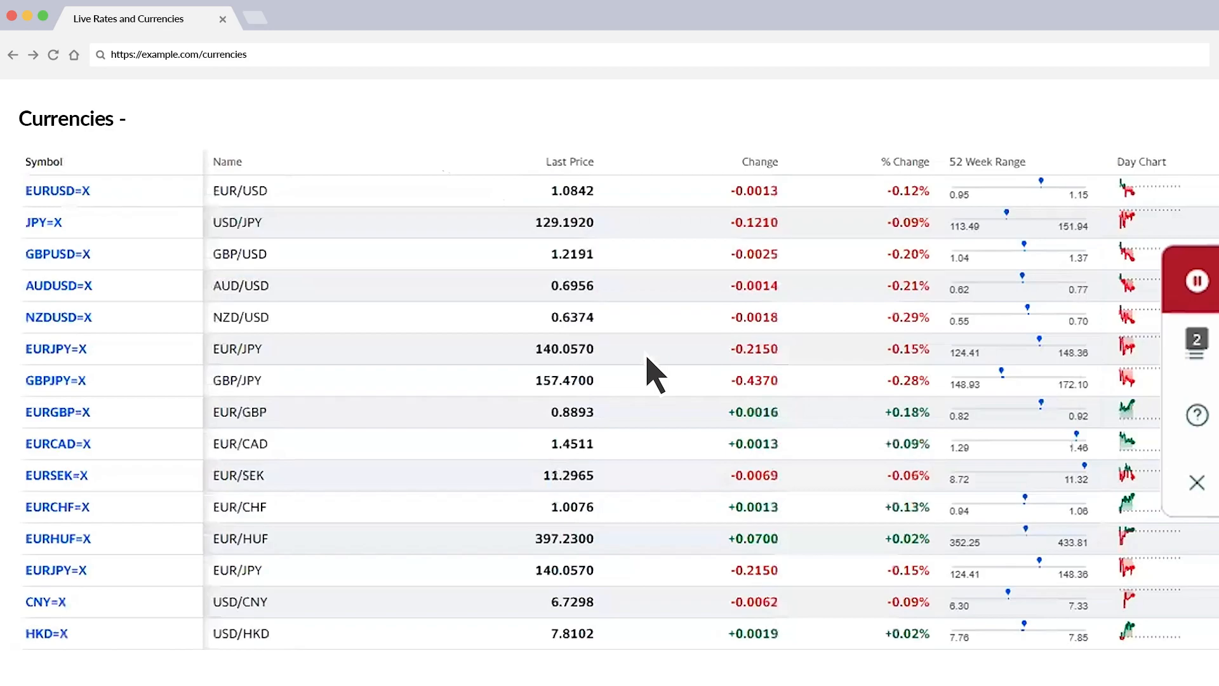
left_click(1200, 297)
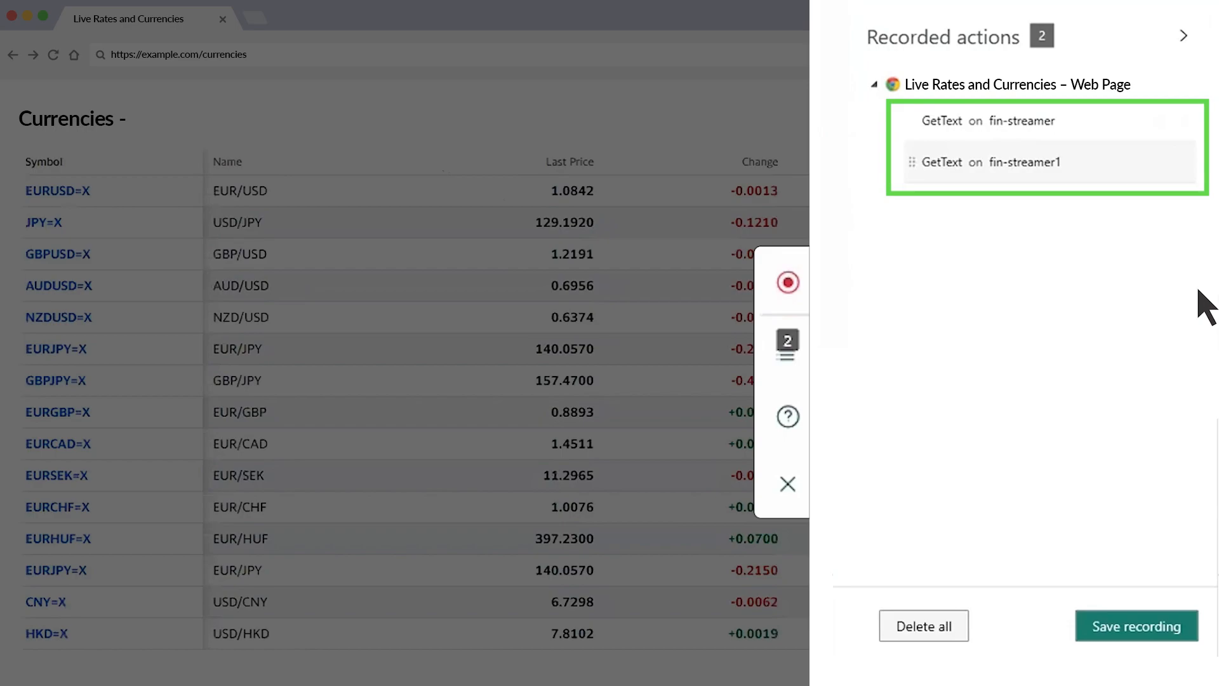
Save the recording as New Activity in the existing global object UniversalApplication.
left_click(1132, 638)
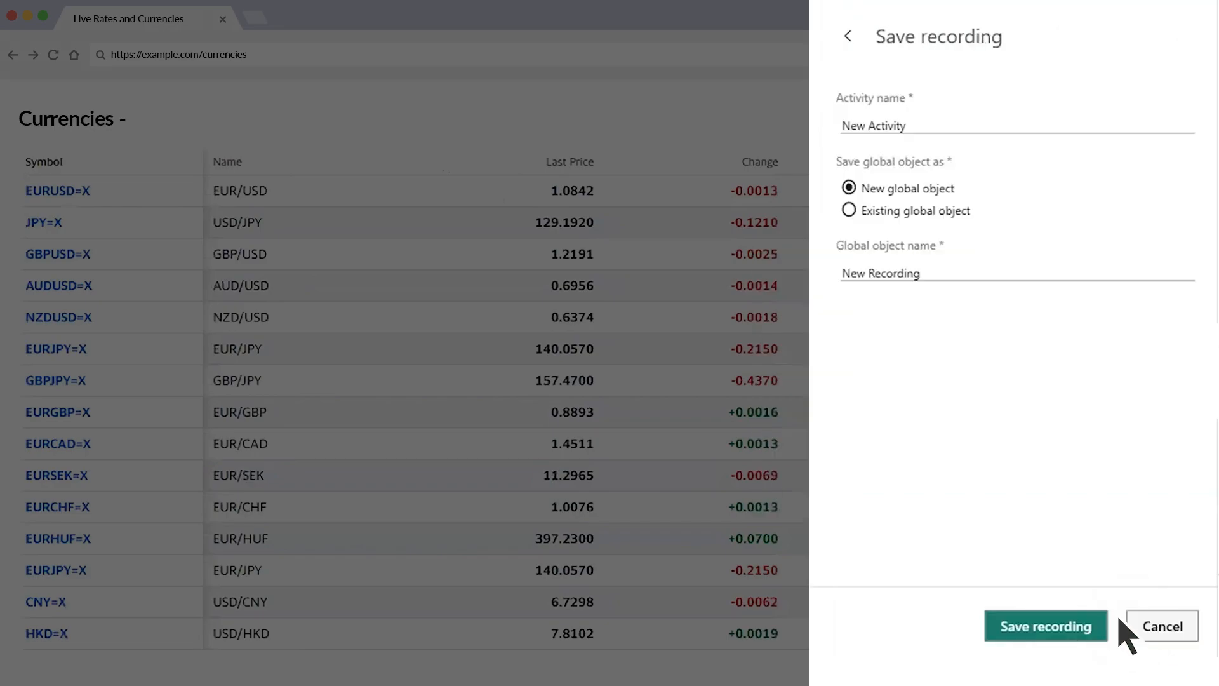
left_click(849, 211)
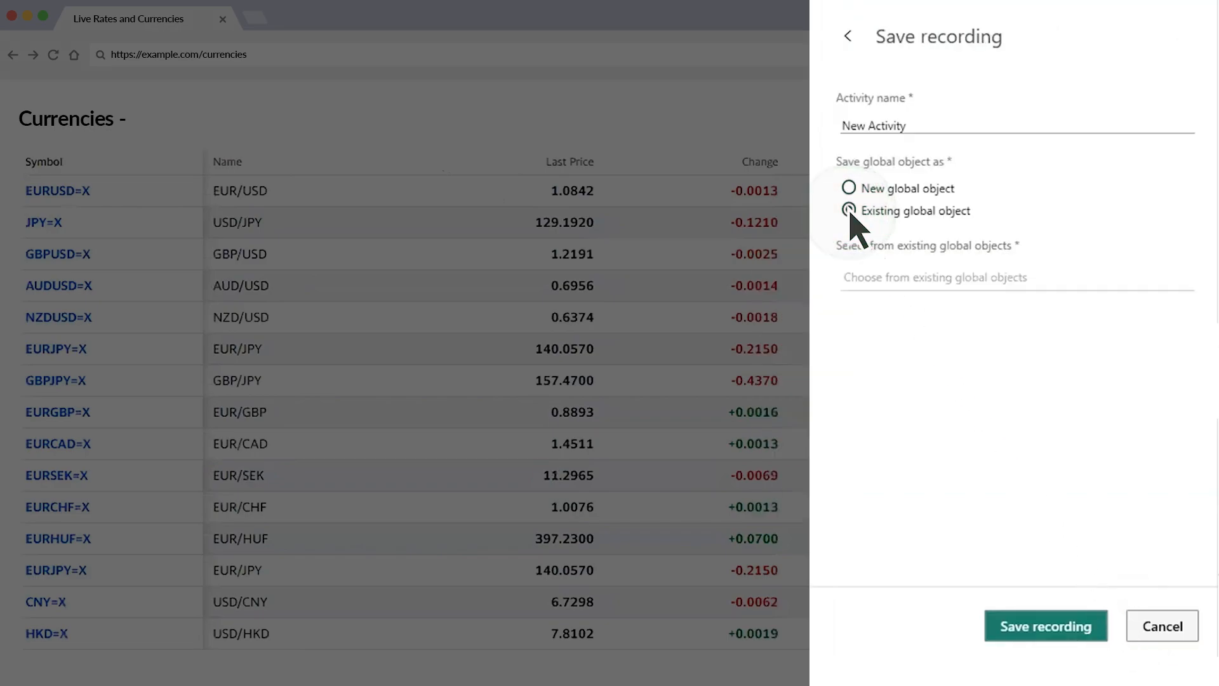
left_click(851, 280)
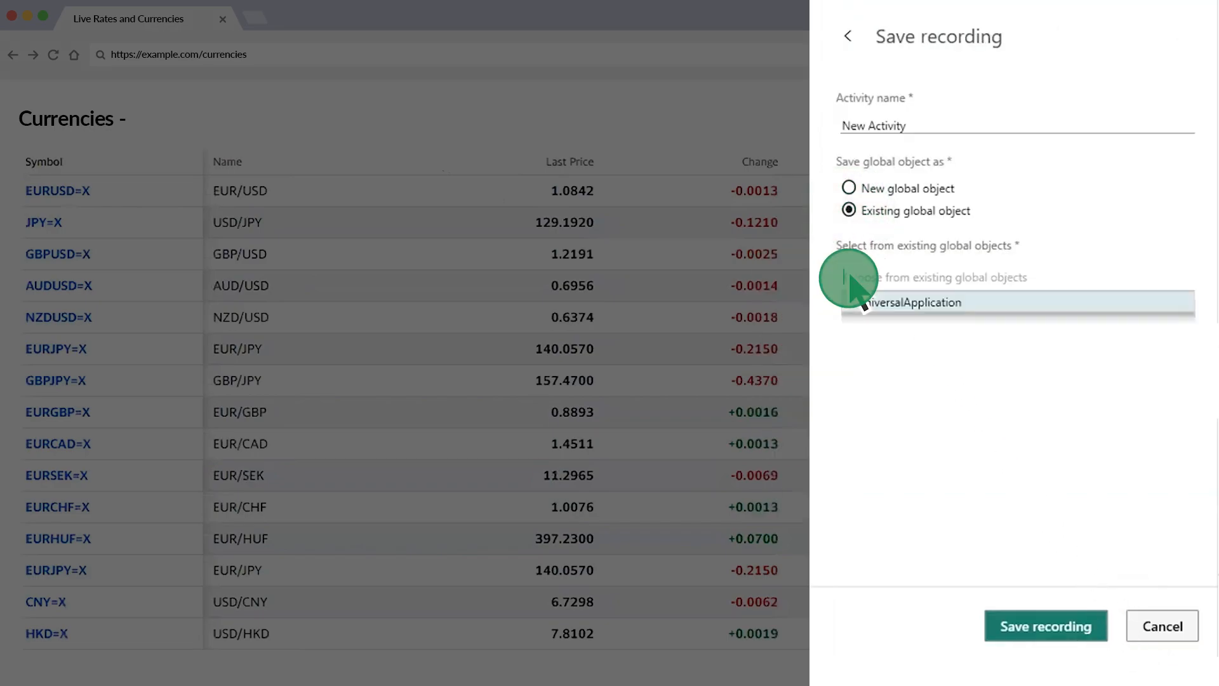
left_click(981, 299)
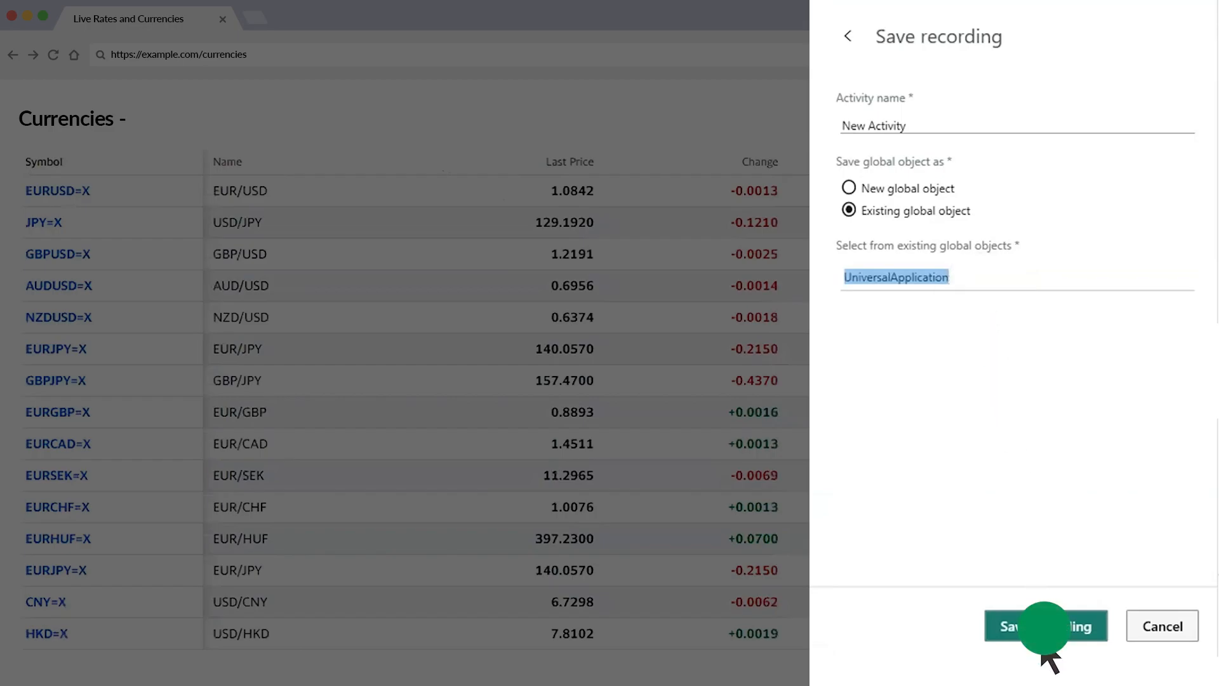
left_click(1045, 626)
In the UniversalApplication configuration, set the fin-streamer element's locator to TagName and match it on data-symbol Equals GBPUSD=X.
right_click(1044, 243)
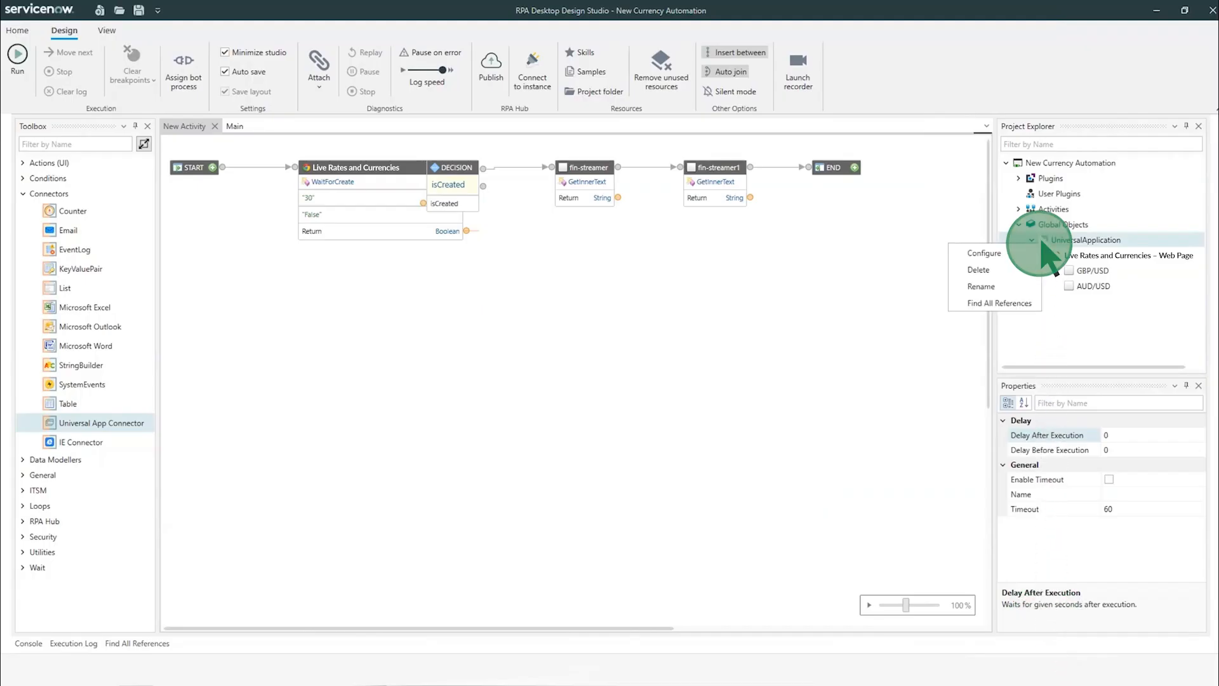
left_click(992, 254)
left_click(392, 242)
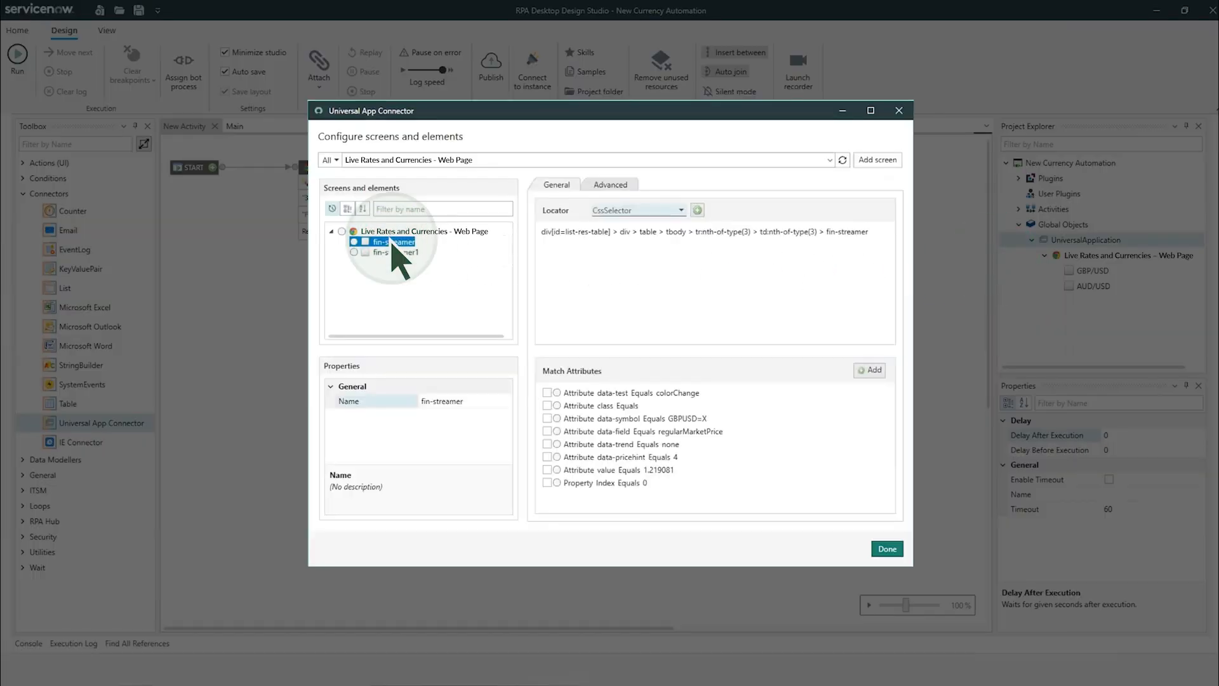
left_click(642, 211)
left_click(631, 245)
left_click(547, 419)
Rename the fin-streamer element as GBP/USD1 and finish configuring the connector.
left_click(485, 402)
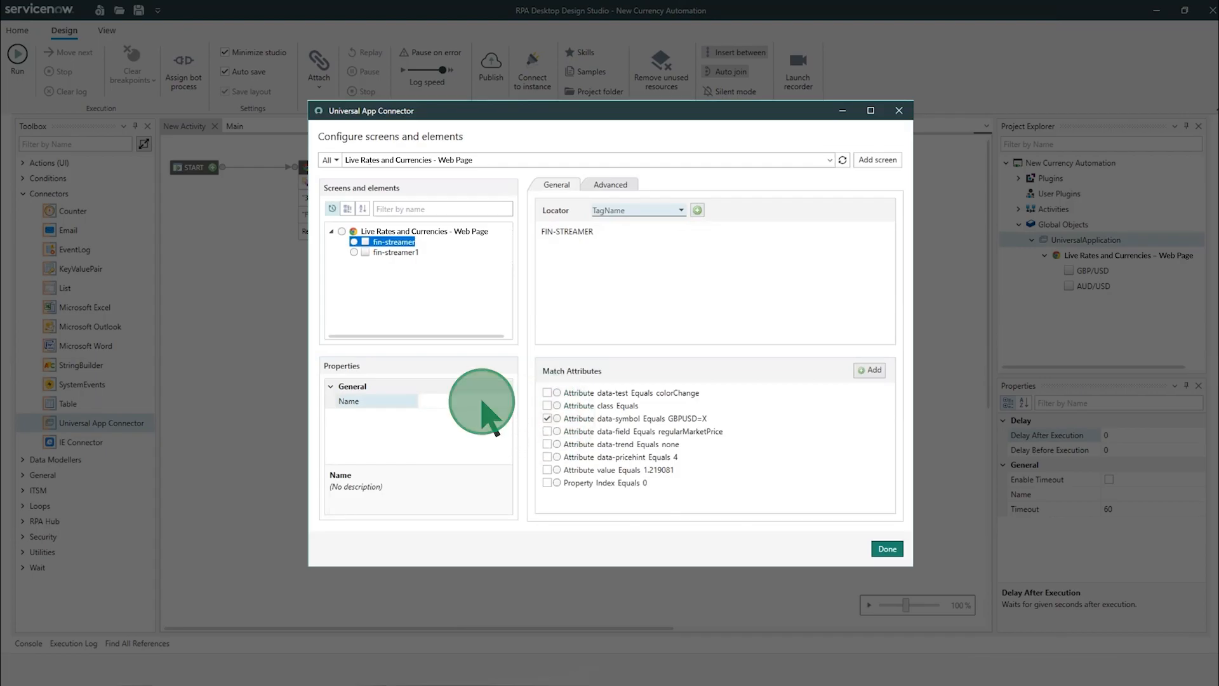
type("GBP/USD1")
left_click(887, 548)
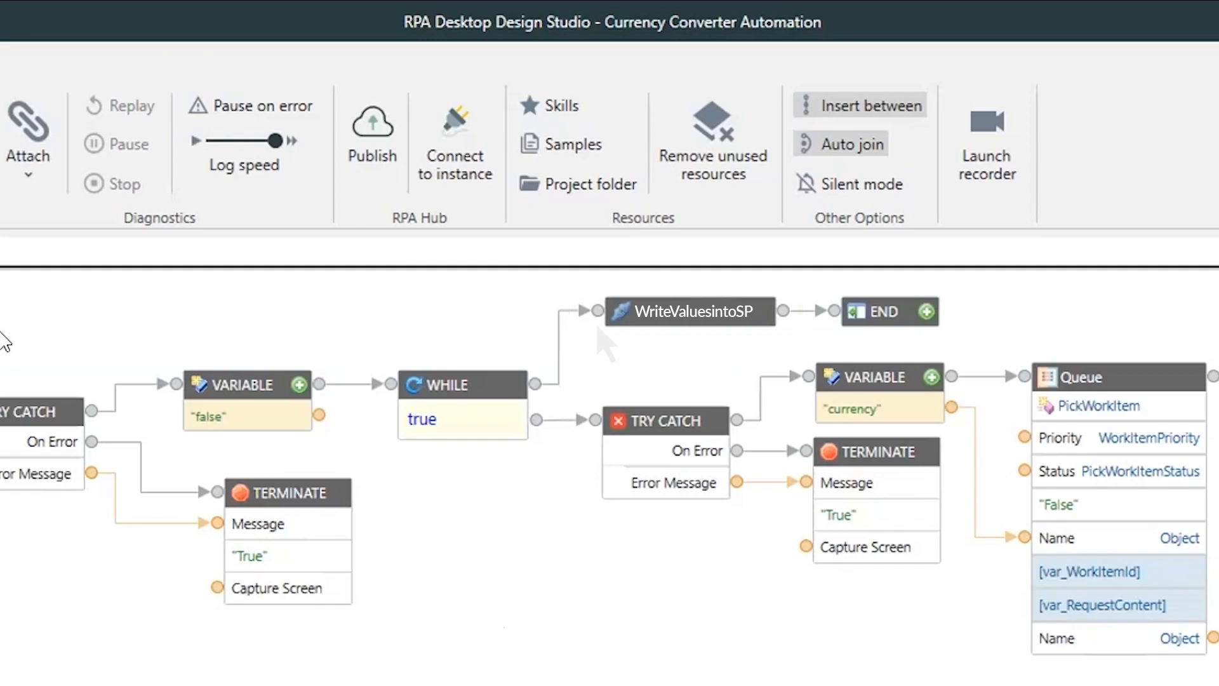
Publish the Currency Converter Automation project, switch to the ServiceNow instance and open RPA Hub.
left_click(376, 169)
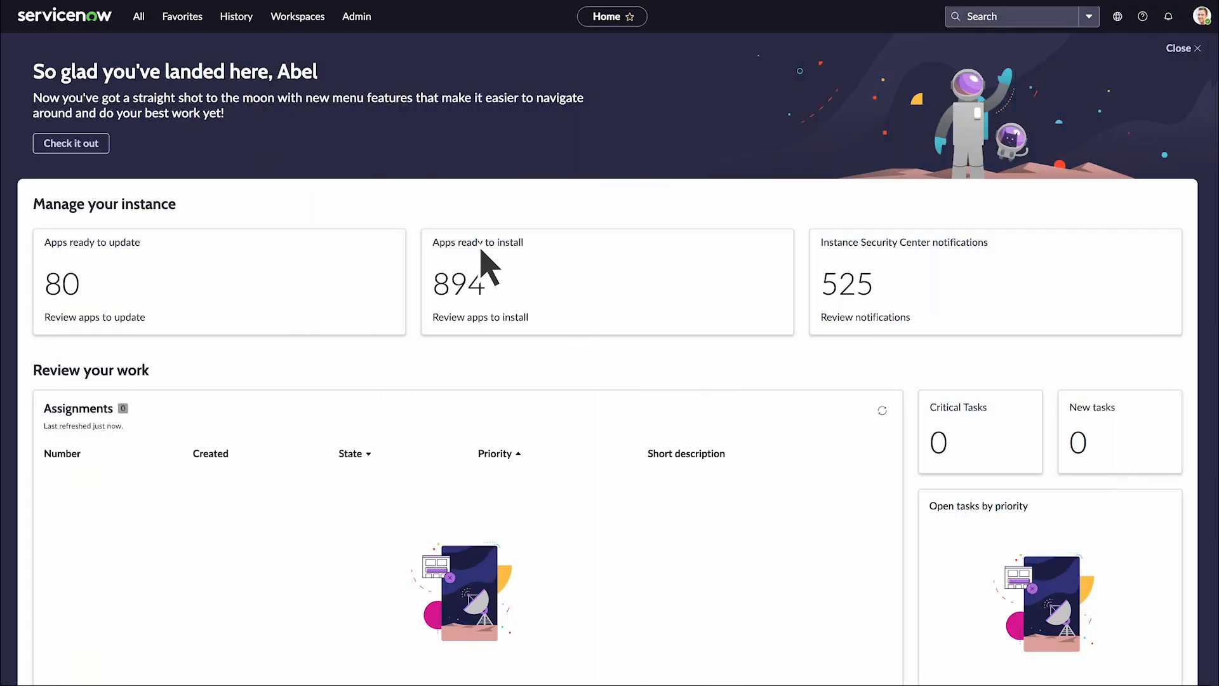
left_click(140, 19)
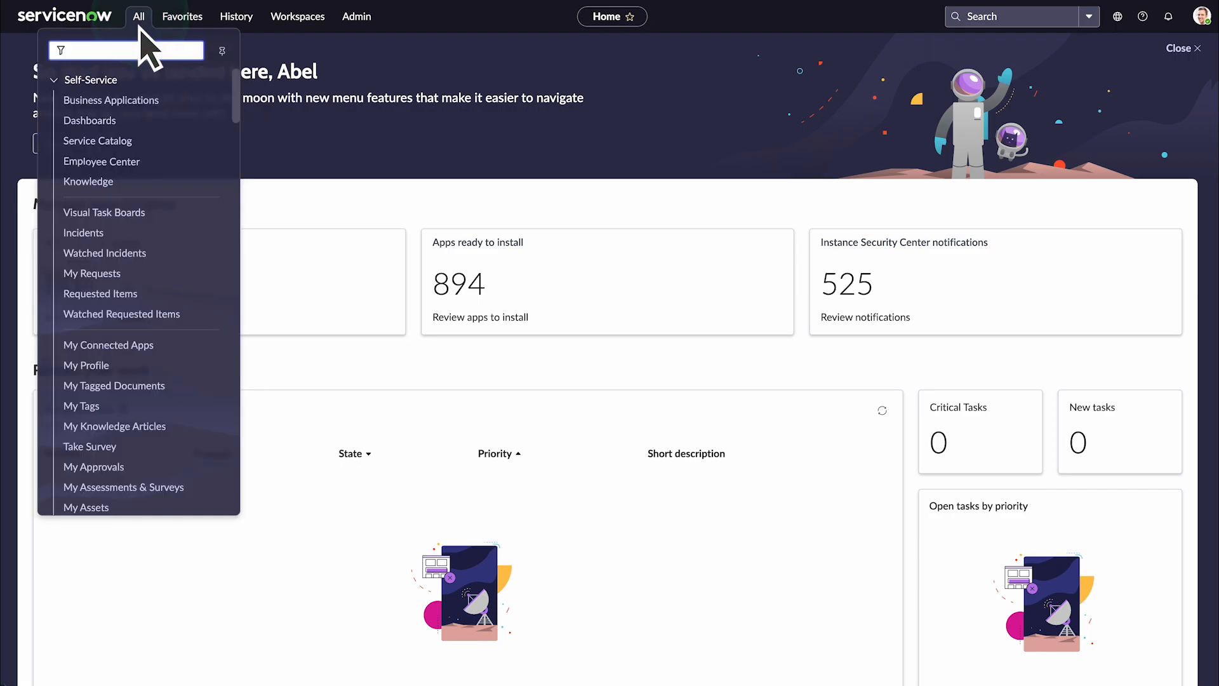
left_click(141, 55)
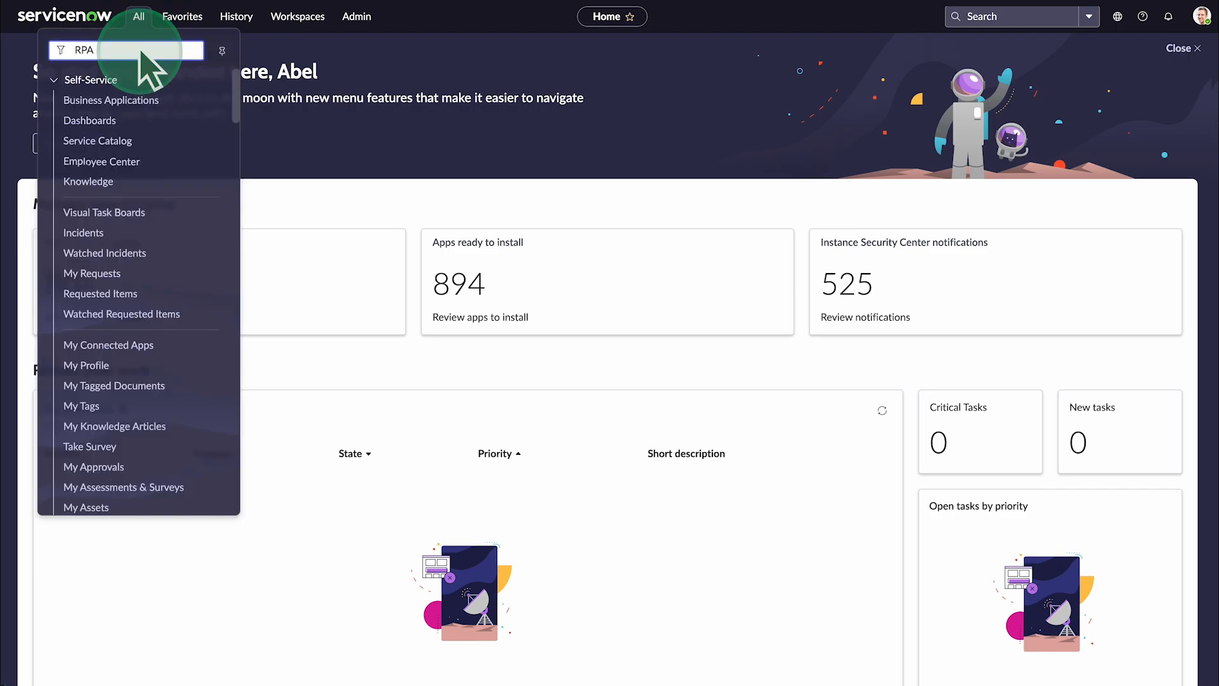
type("RPA")
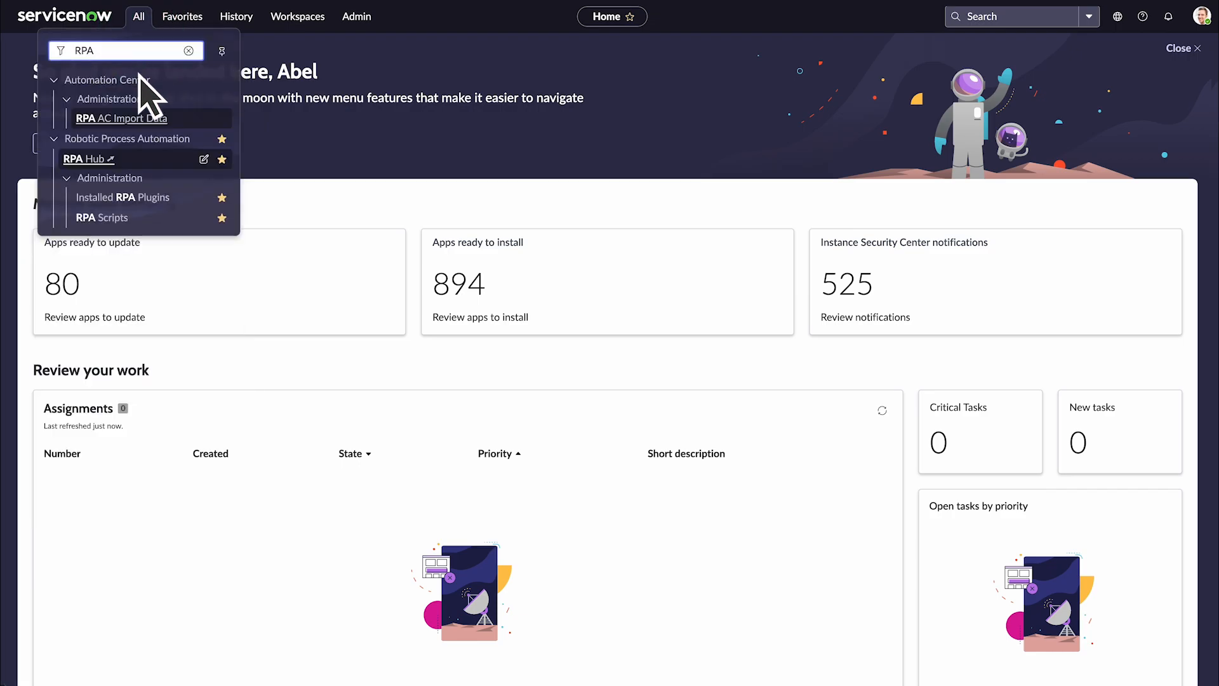
left_click(138, 160)
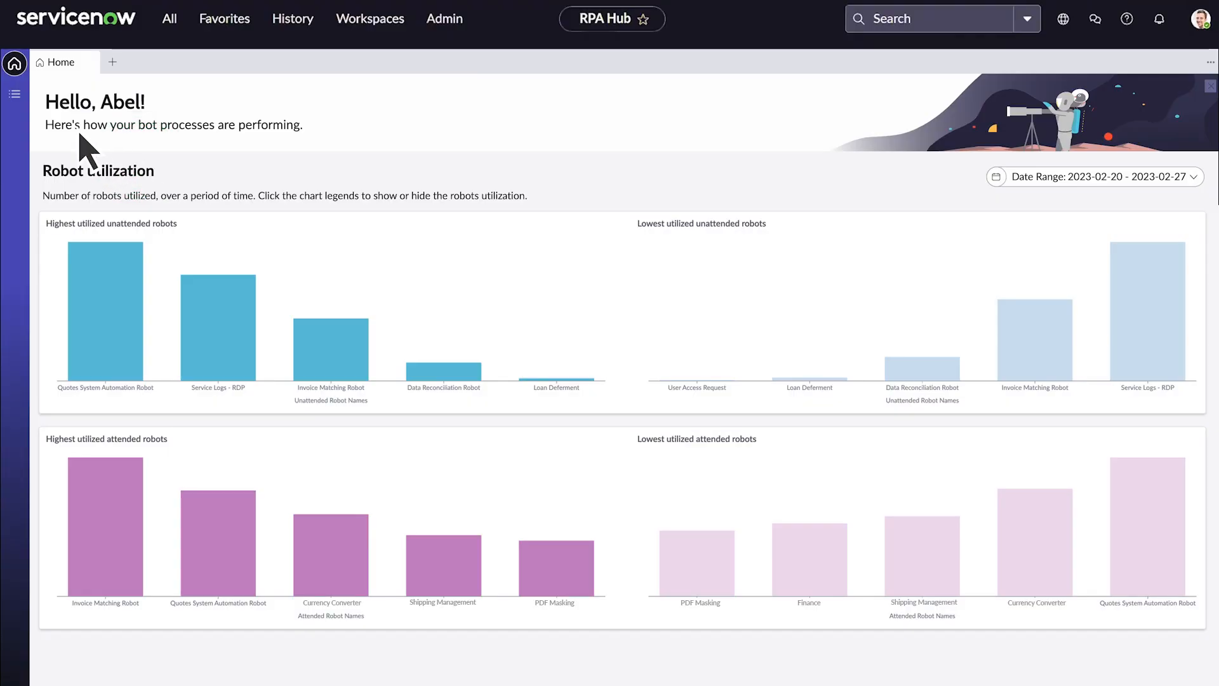
Open the Currency Converter Automation Process from the list of bot processes and review its schedules.
left_click(19, 99)
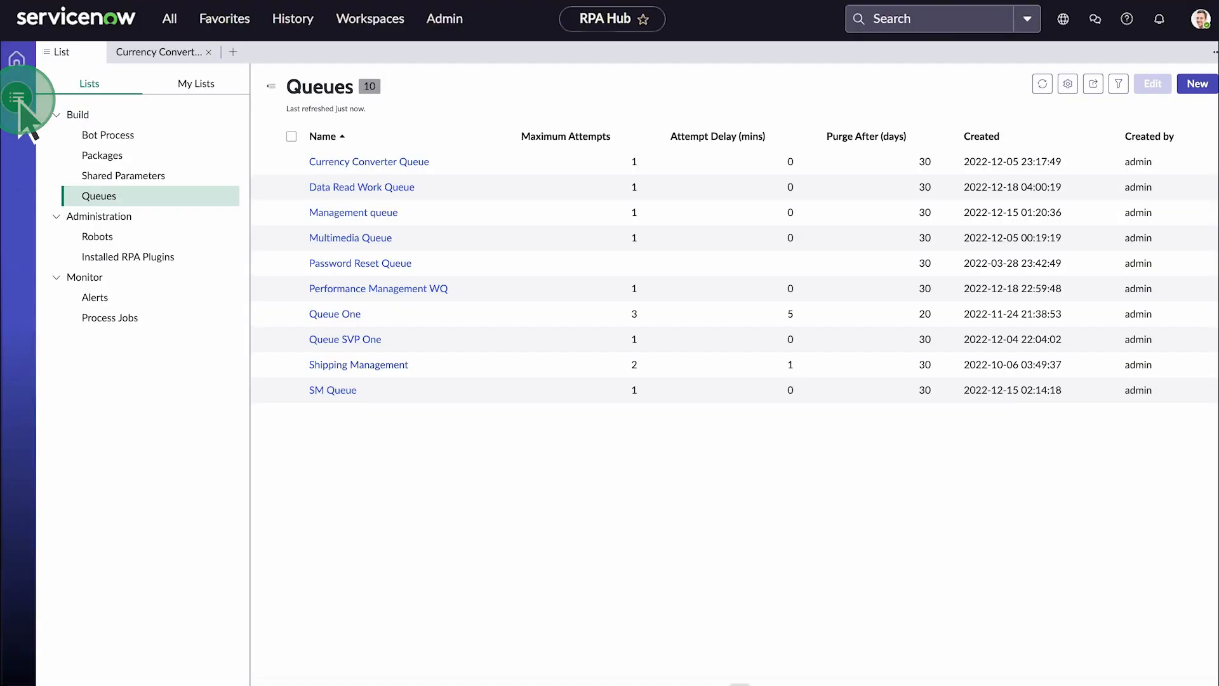
left_click(102, 136)
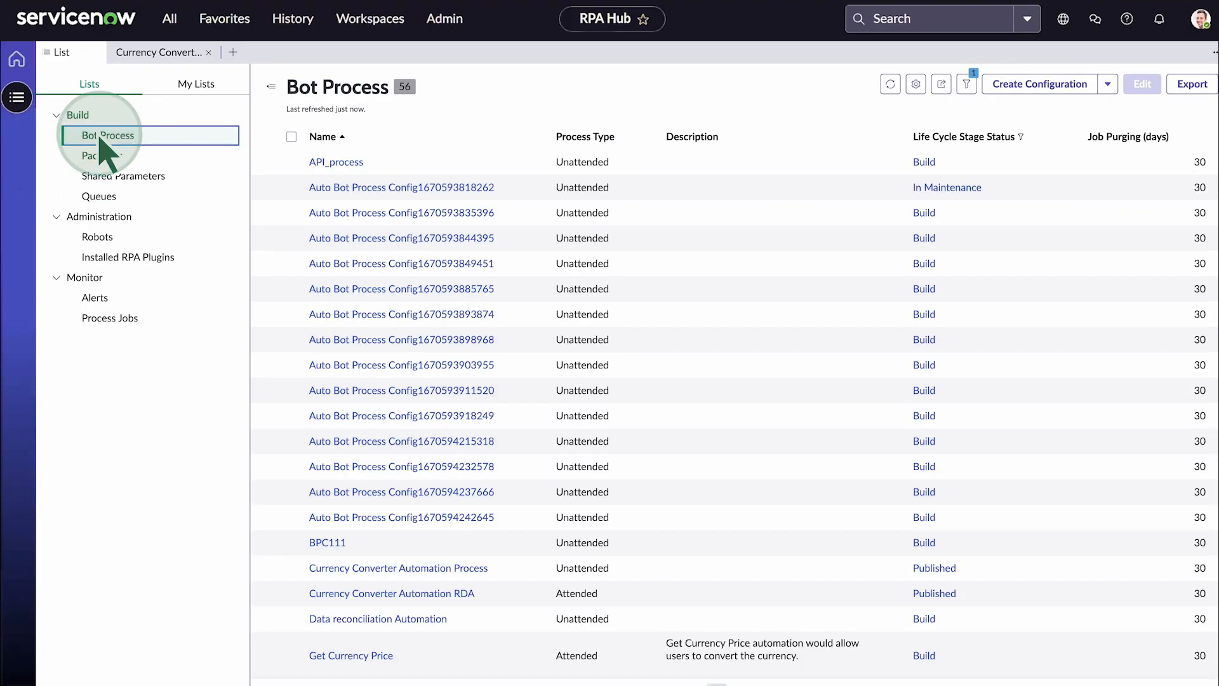
left_click(390, 620)
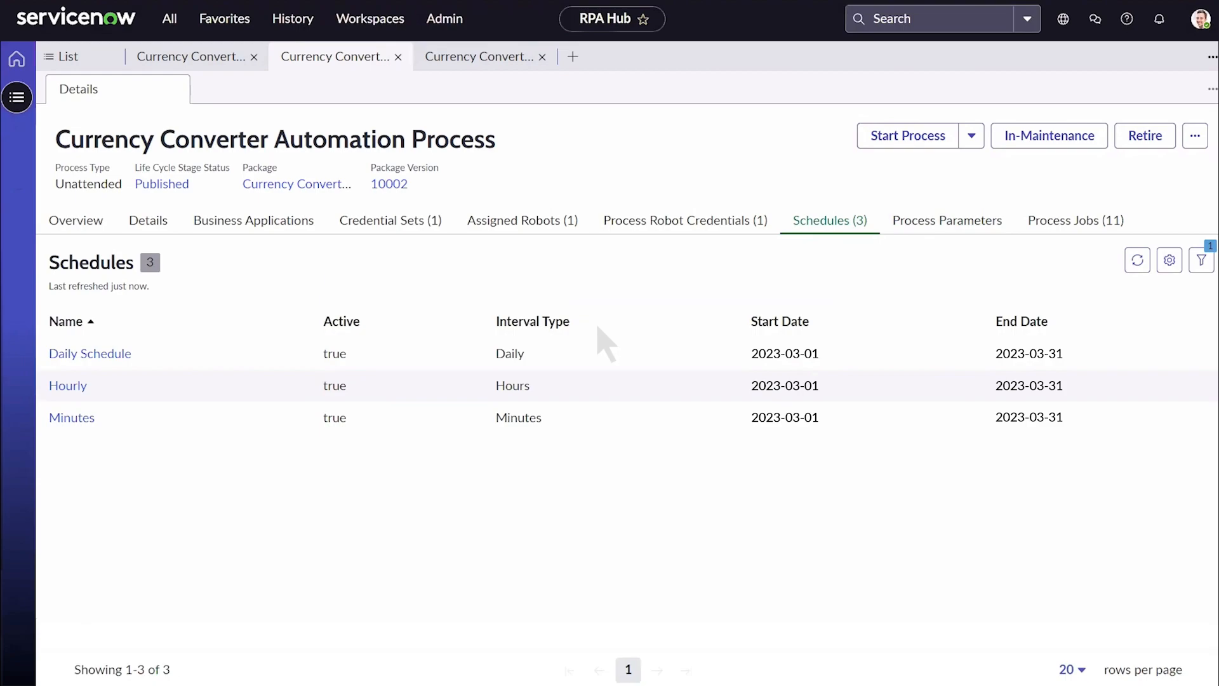
Open the Currency Converter Robot from the robots list and review its bot processes and robot calendar.
left_click(18, 97)
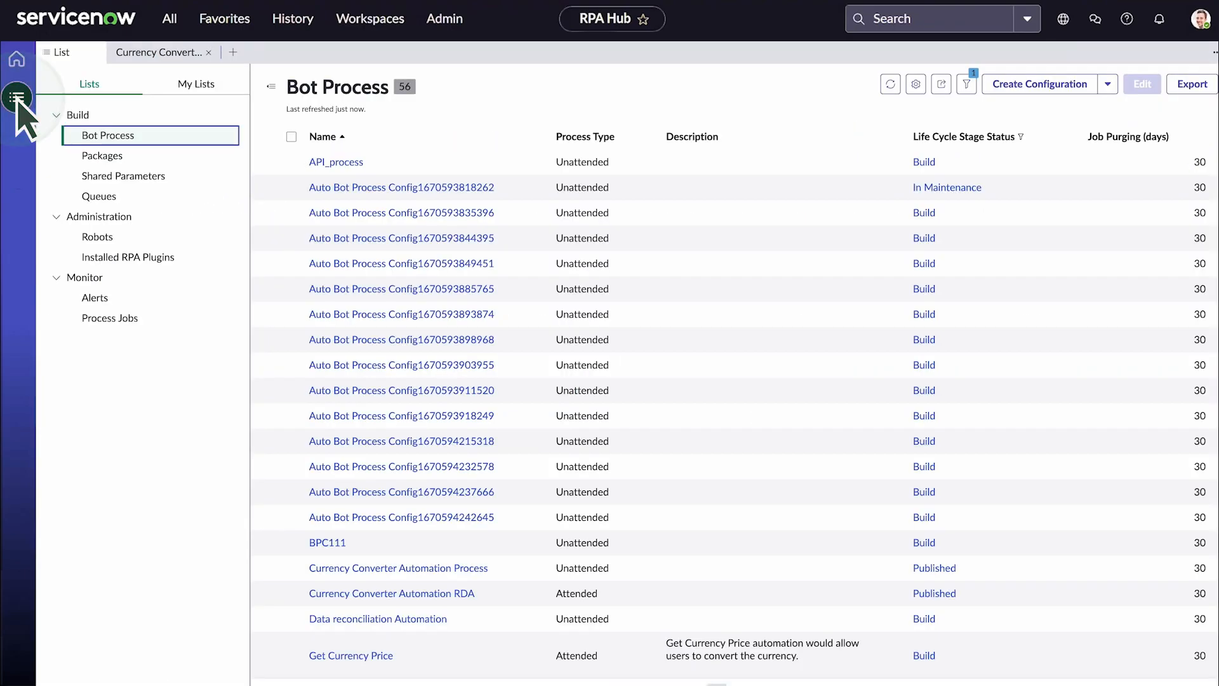
left_click(98, 239)
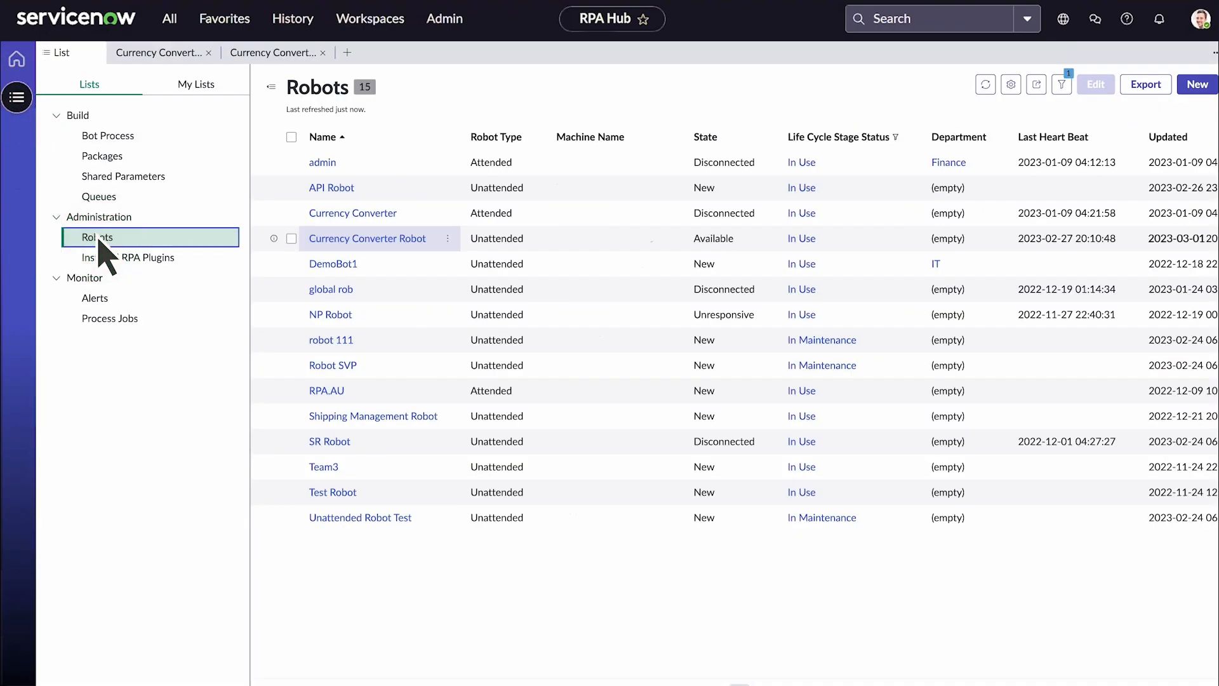
left_click(292, 239)
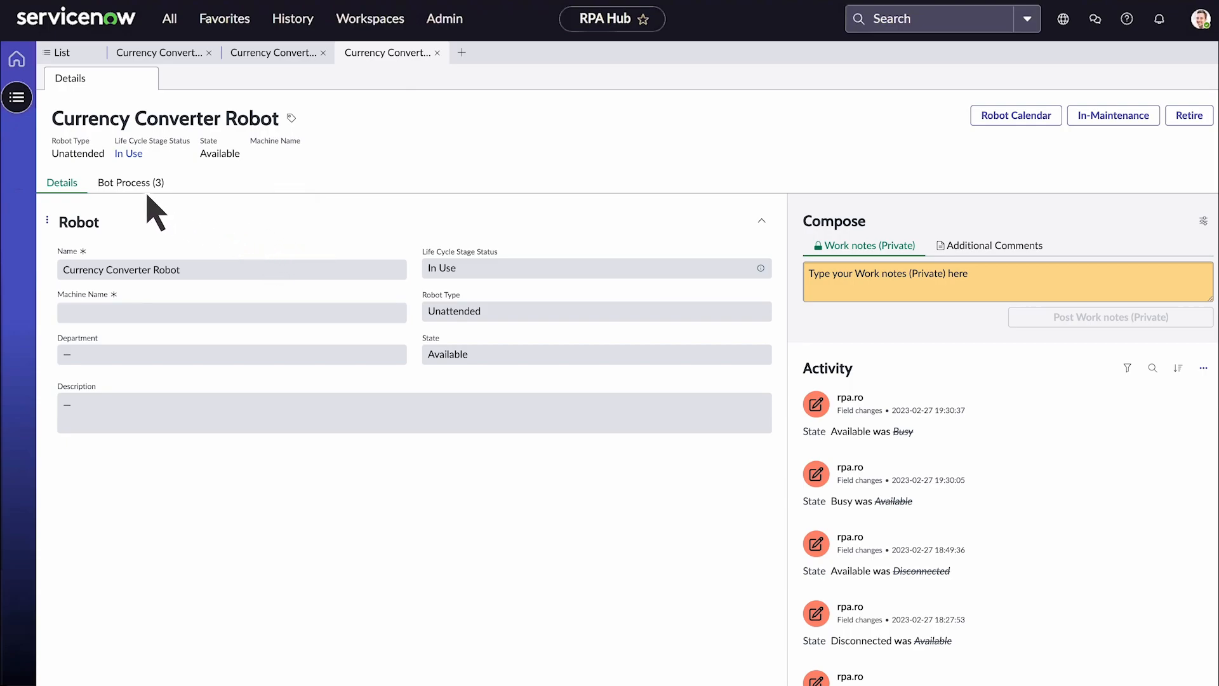
left_click(130, 185)
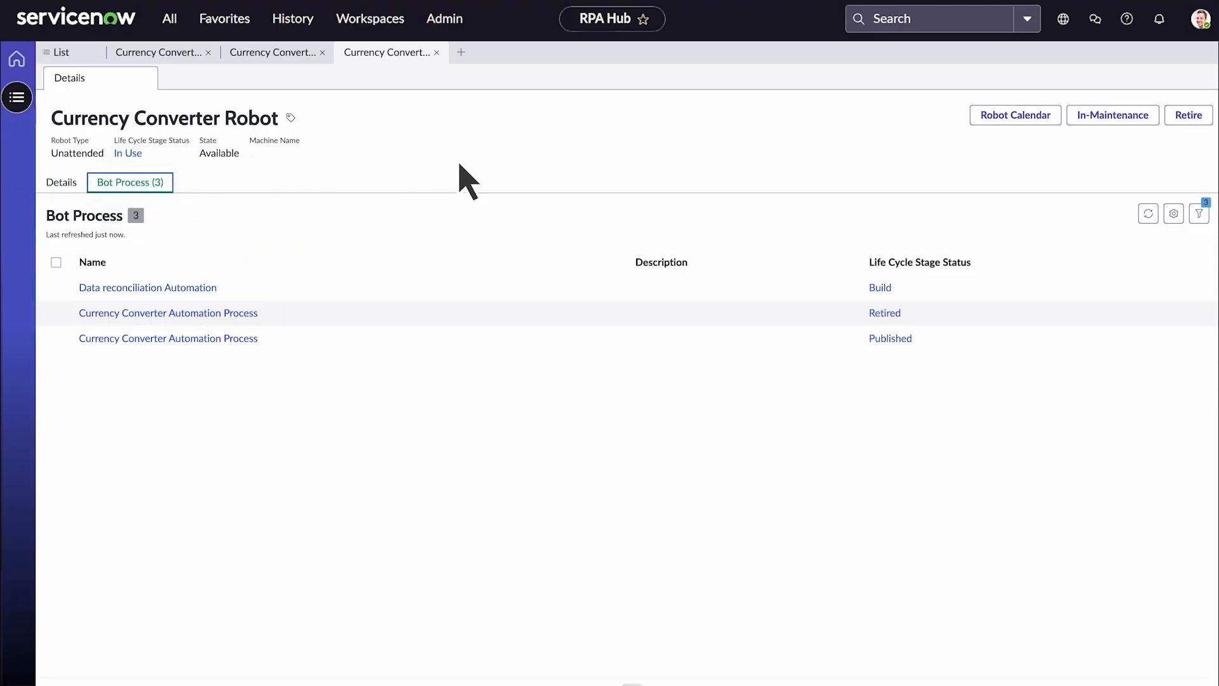
left_click(1013, 116)
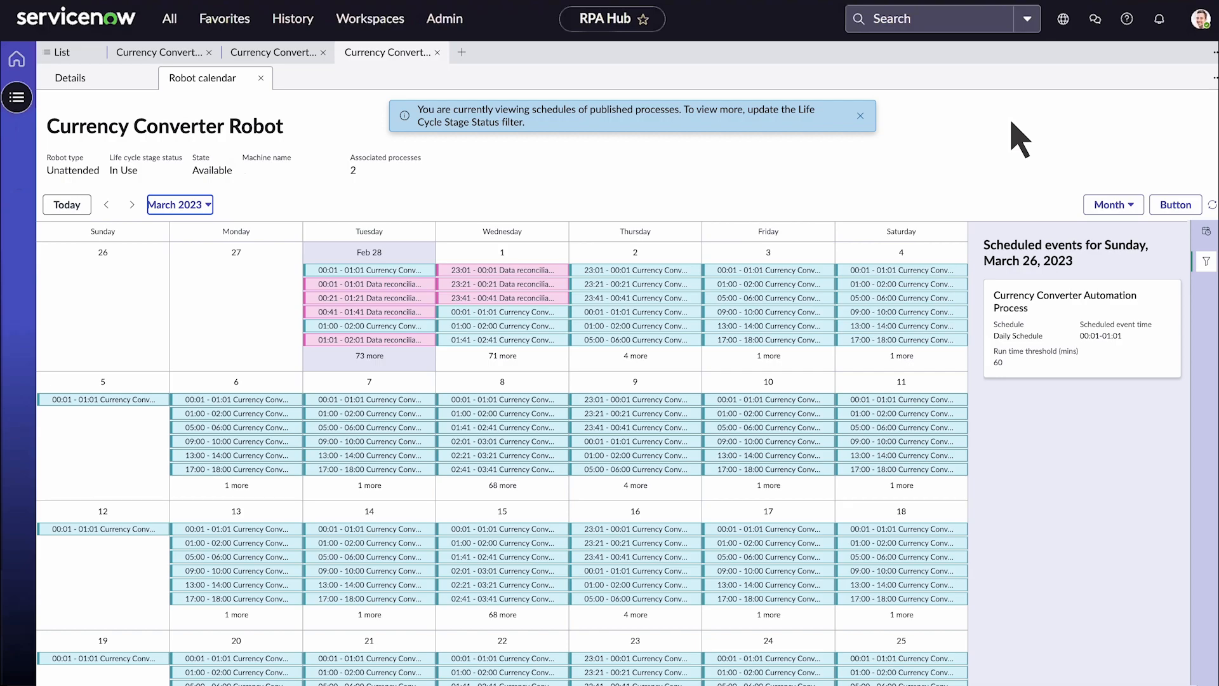
Return to the Currency Converter Automation Process and start it on the Currency Converter Robot.
left_click(159, 53)
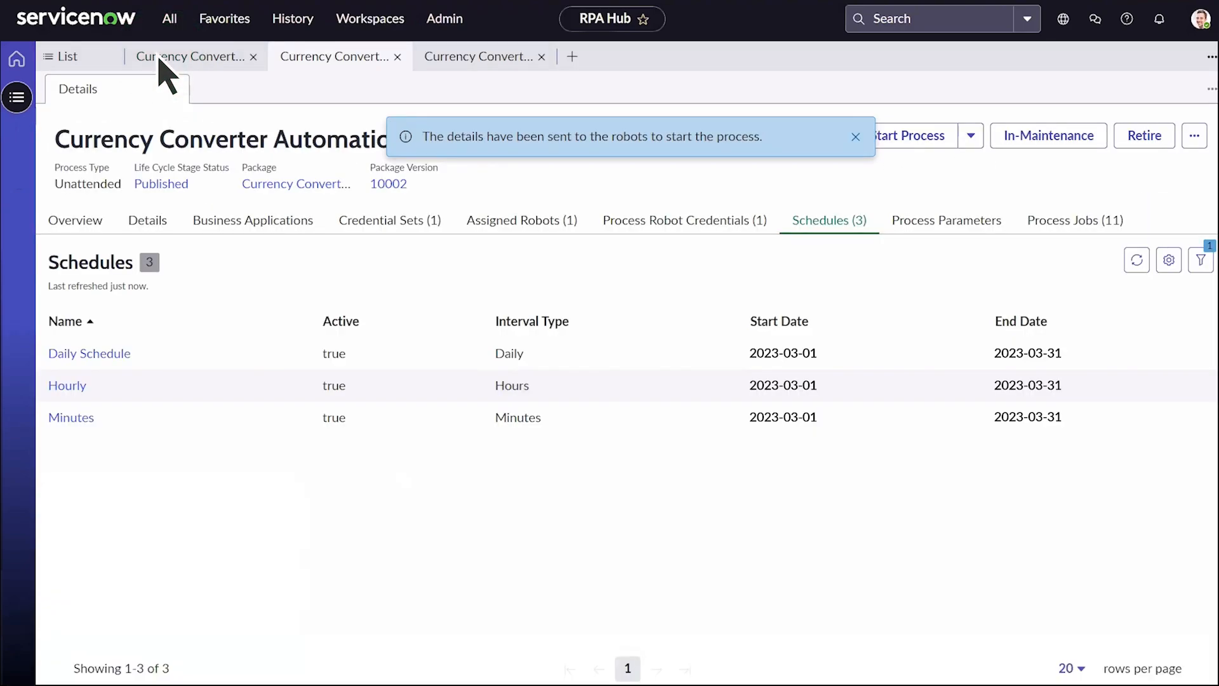
left_click(855, 137)
left_click(903, 136)
left_click(359, 295)
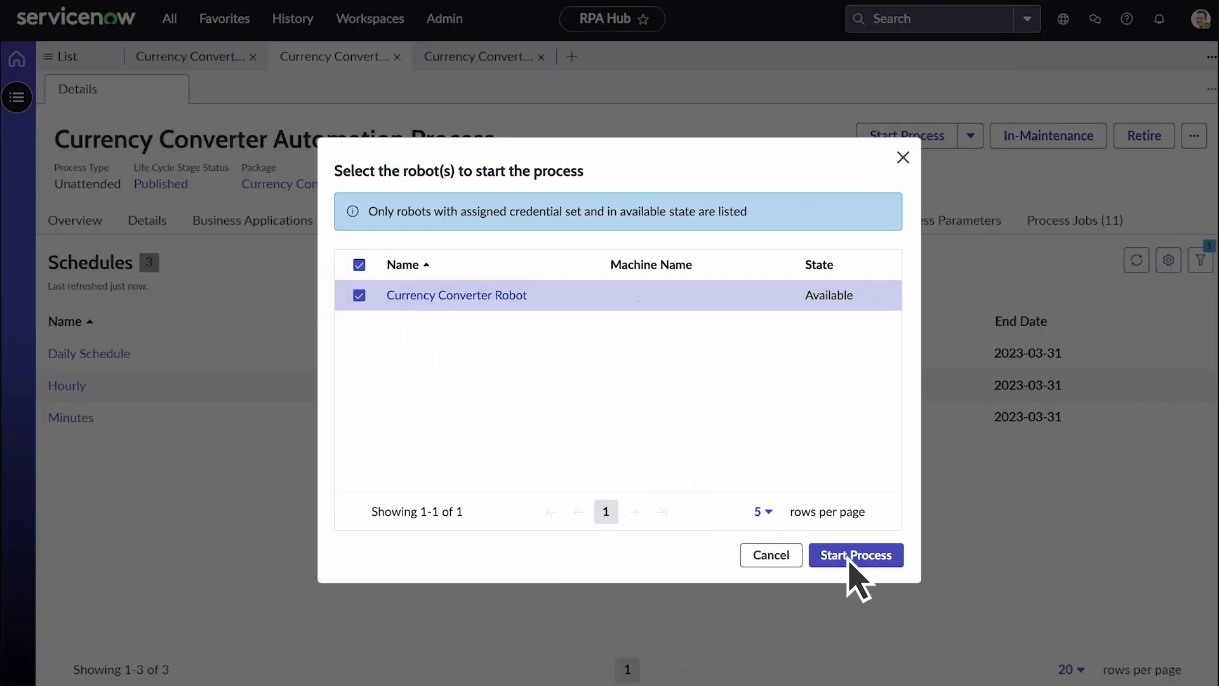
left_click(851, 557)
Display the process jobs of the Currency Converter Automation Process and refresh the list to check the job state.
left_click(1070, 229)
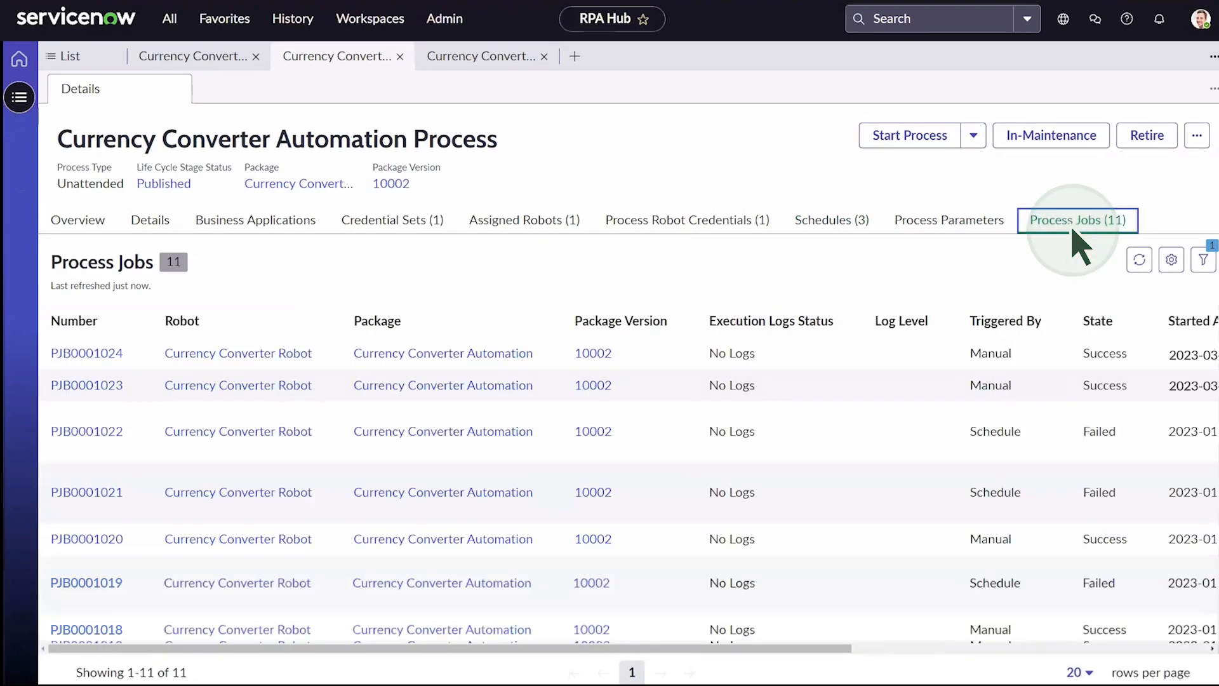
left_click(1140, 259)
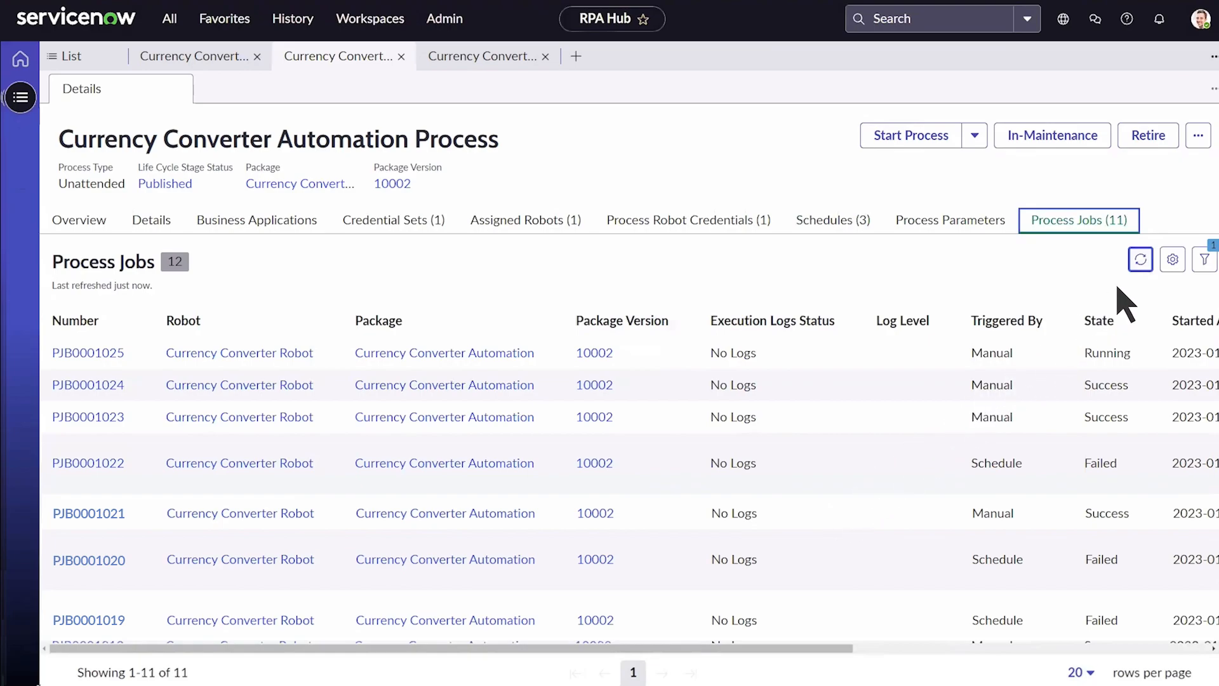
left_click(1142, 270)
Return to the Currency Converter Queue, refresh its work queue items and look through a Currency Converter item's details.
left_click(187, 56)
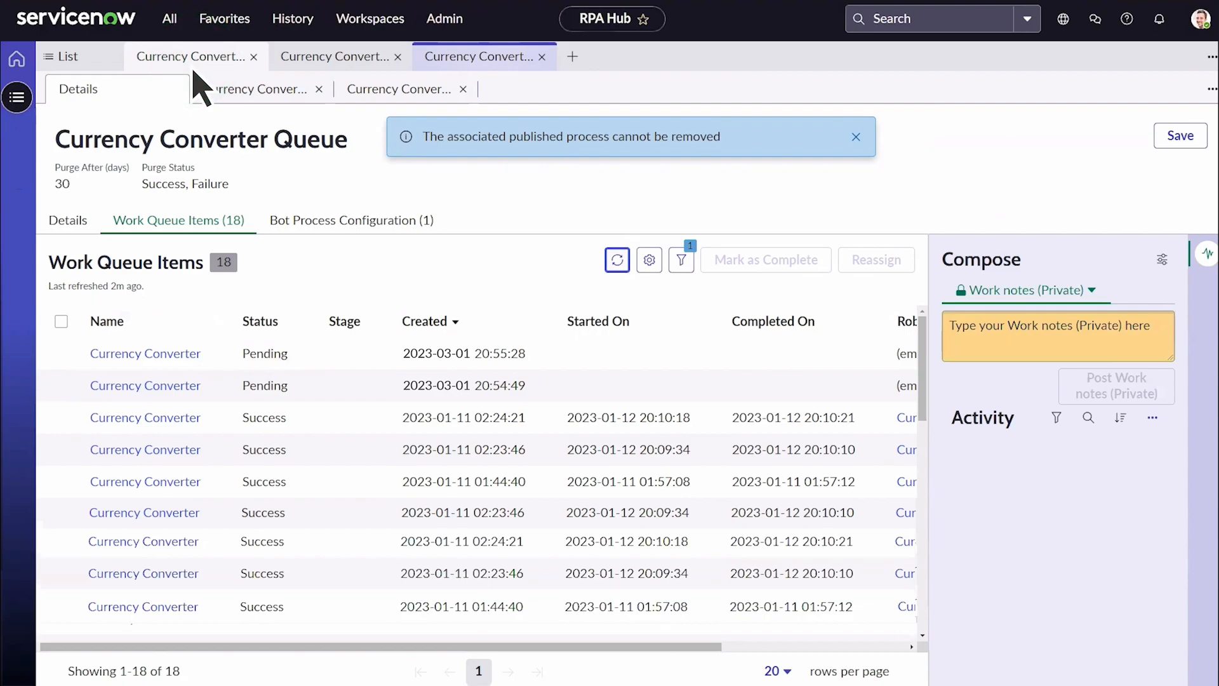
left_click(618, 260)
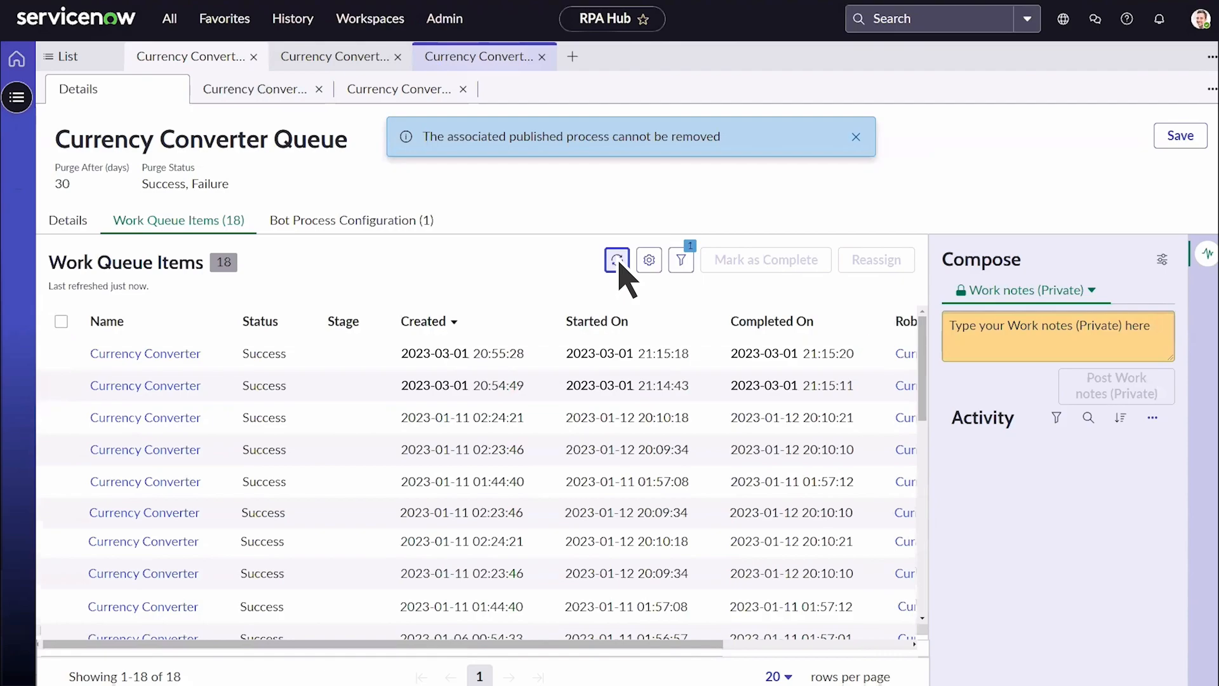
left_click(256, 92)
scroll(203, 487, "down", 10)
scroll(204, 487, "down", 1)
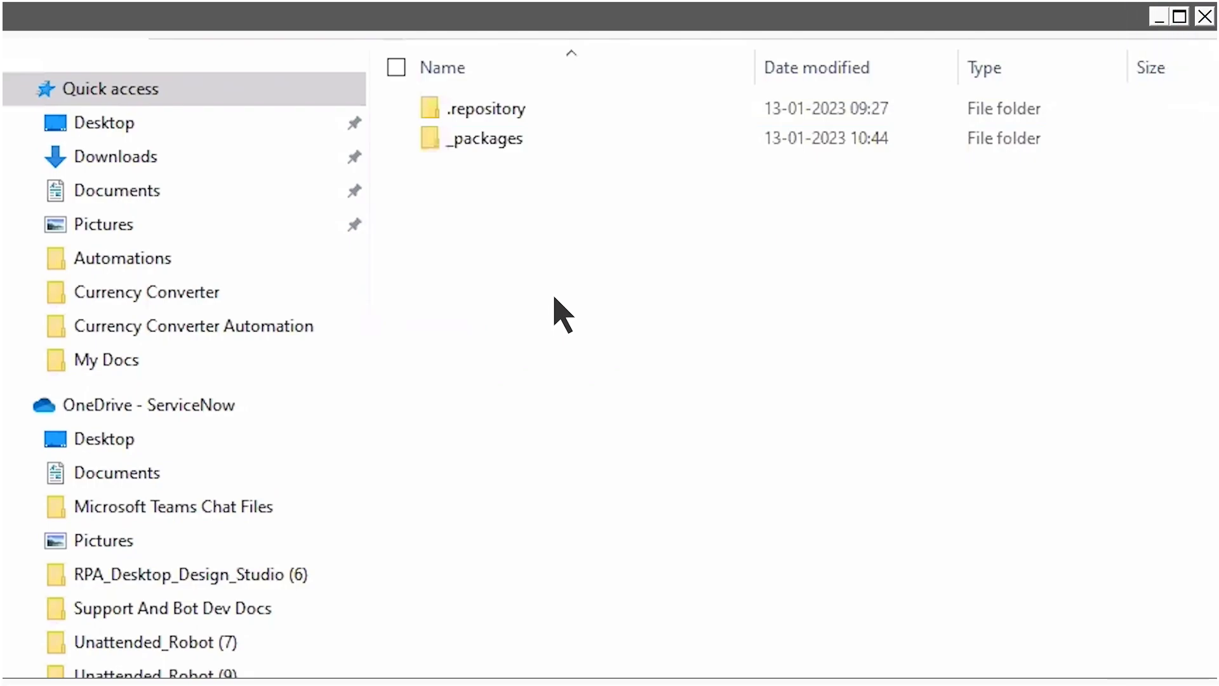
Switch to File Explorer and select the _packages folder.
left_click(430, 138)
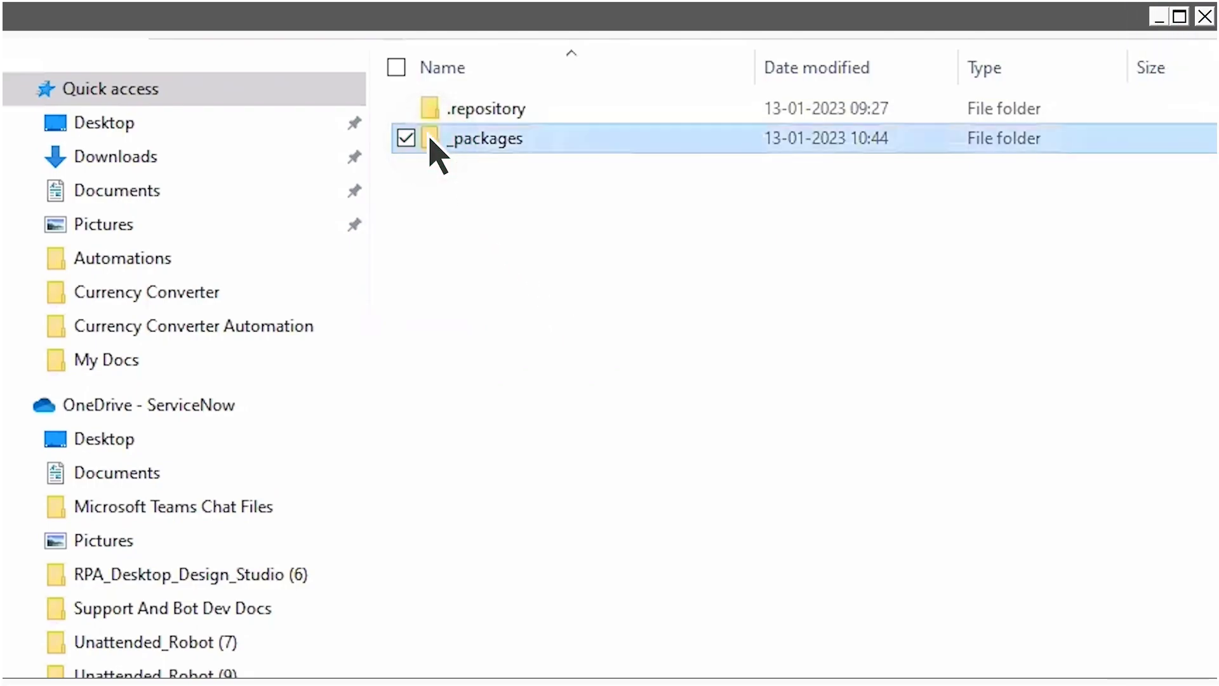